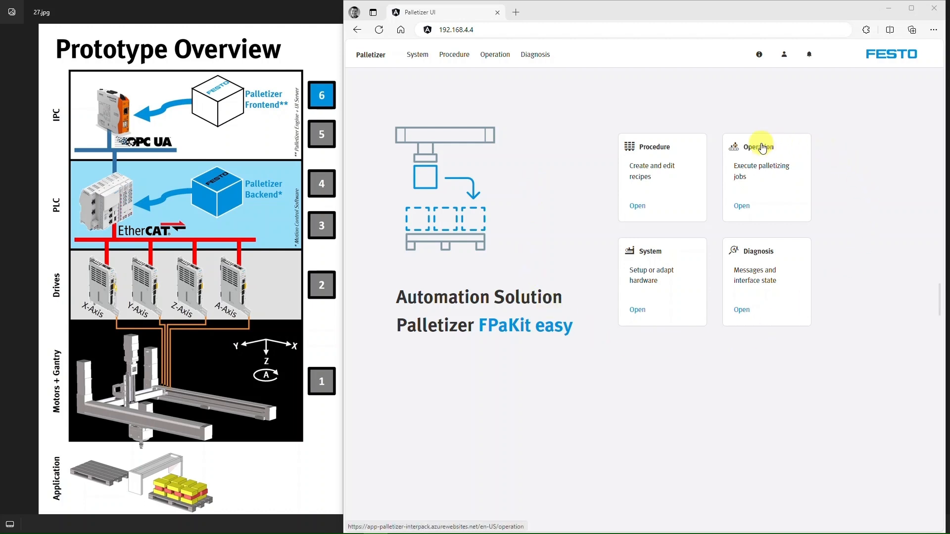
# - Open the manual control, enable the gantry drives and home all axes
pyautogui.click(940, 309)
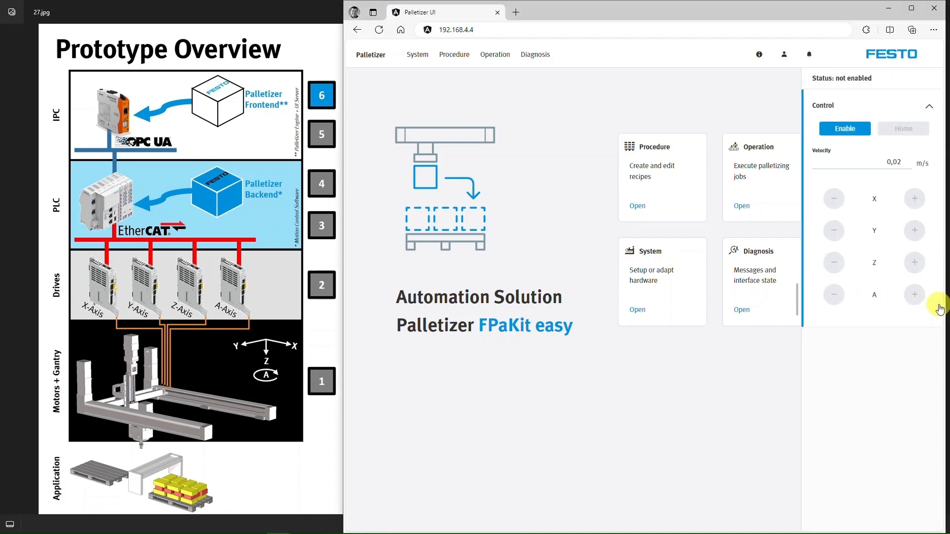
pyautogui.click(845, 130)
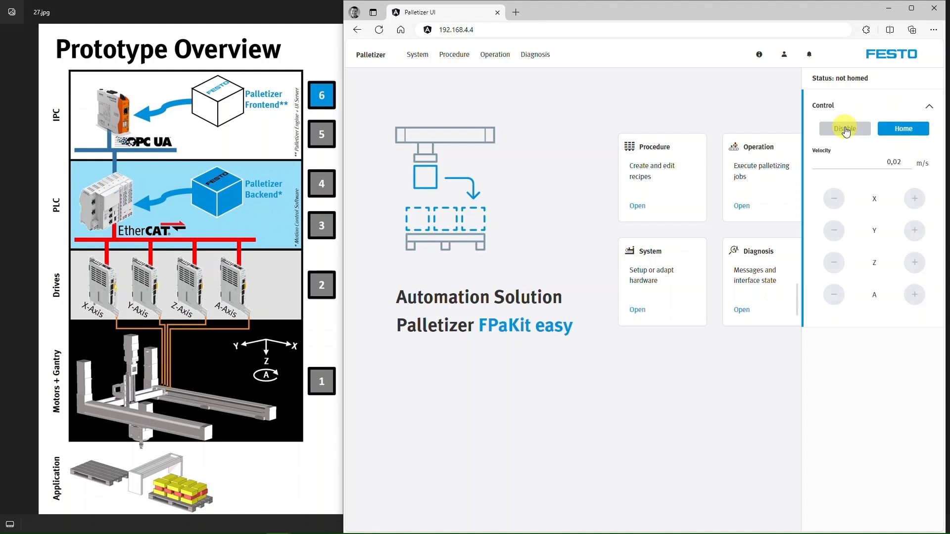
pyautogui.click(901, 129)
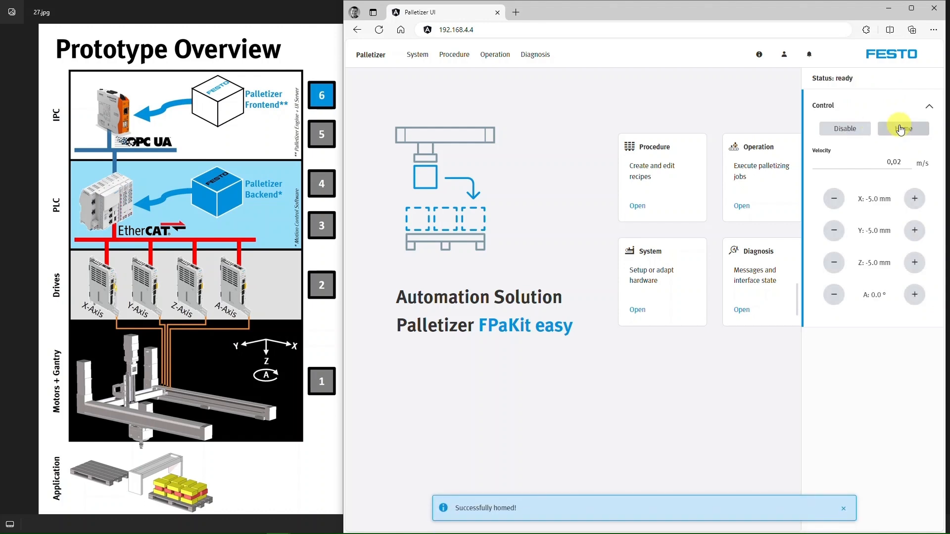
# - Jog the axes in the positive direction to about X 17 mm, Y 18 mm, Z 11 mm and A 28°
pyautogui.click(913, 199)
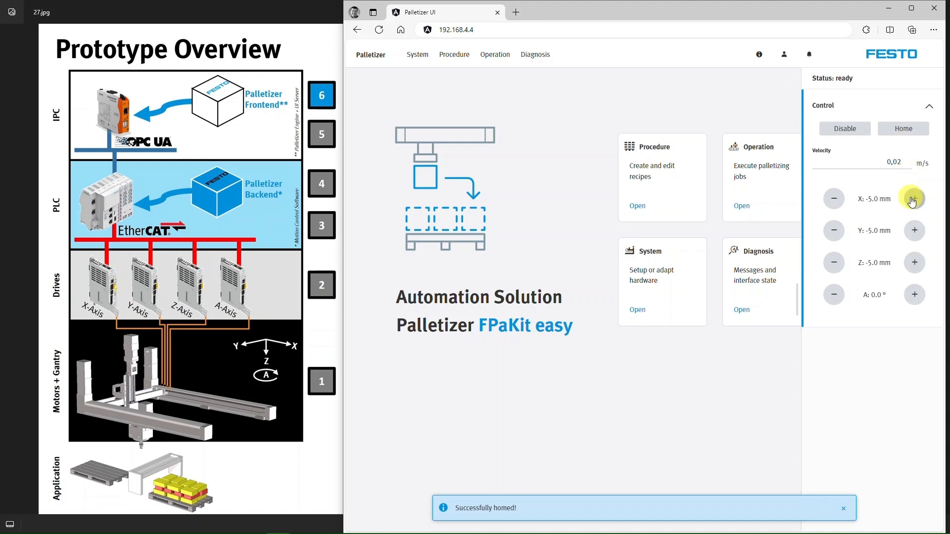
pyautogui.click(915, 230)
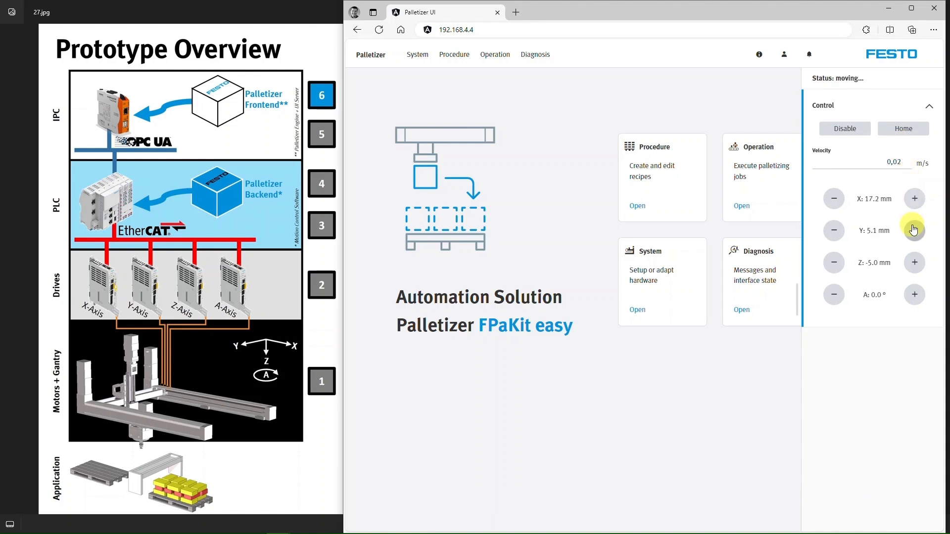
pyautogui.click(915, 262)
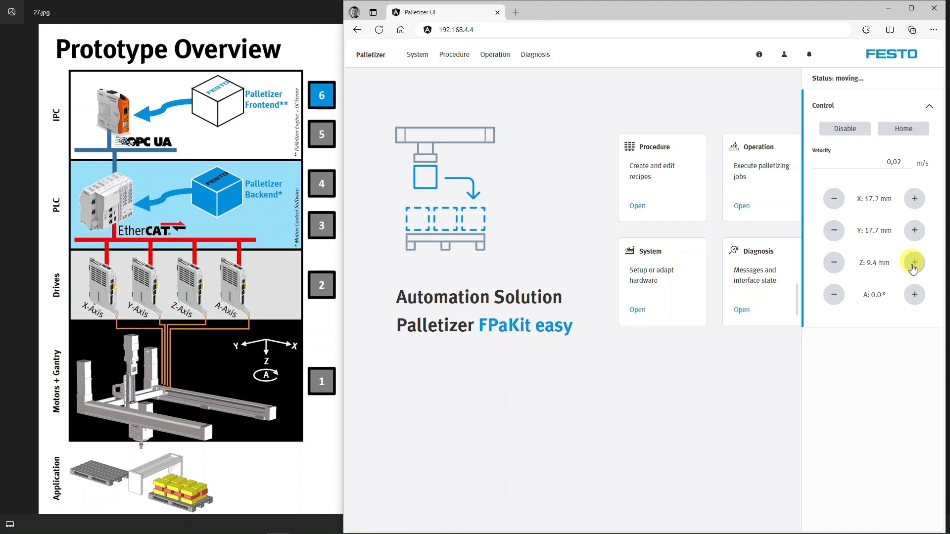
pyautogui.click(914, 296)
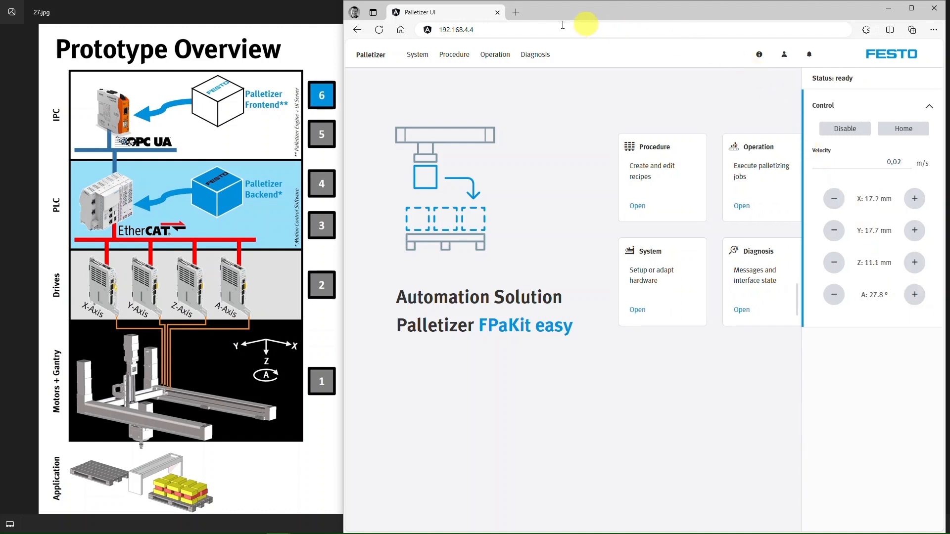
# - Check the system diagnosis messages and the interface state
pyautogui.click(538, 55)
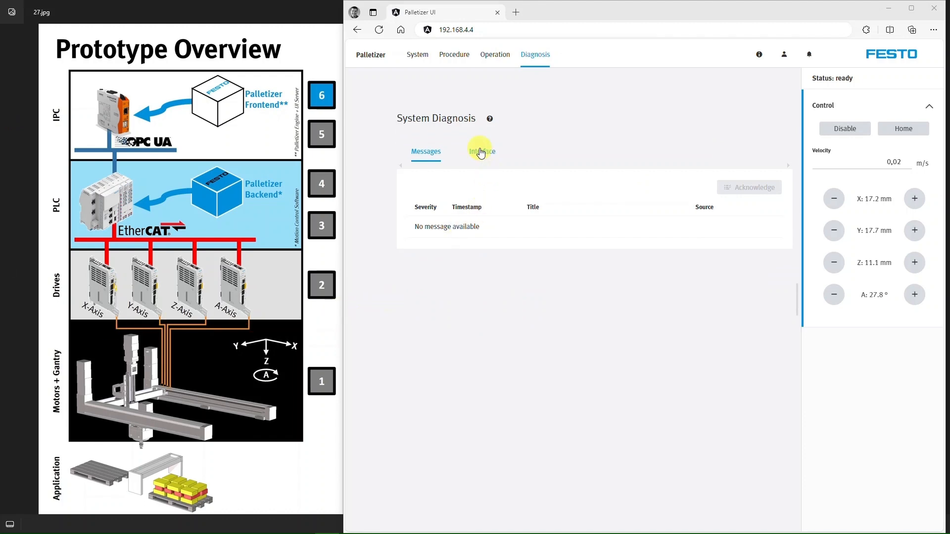
pyautogui.click(481, 153)
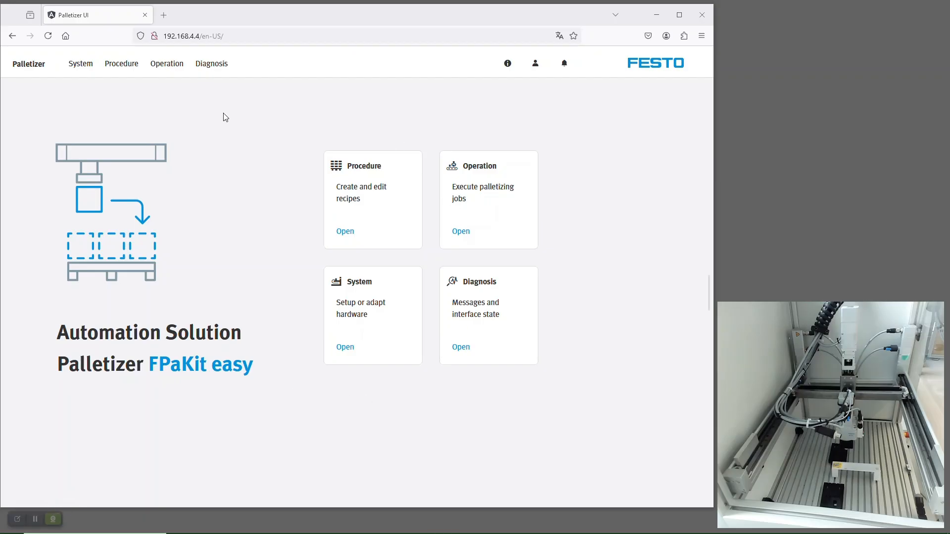
# - Try the gantry origin options in the system setup, set the origin to Right near and save it
pyautogui.click(83, 64)
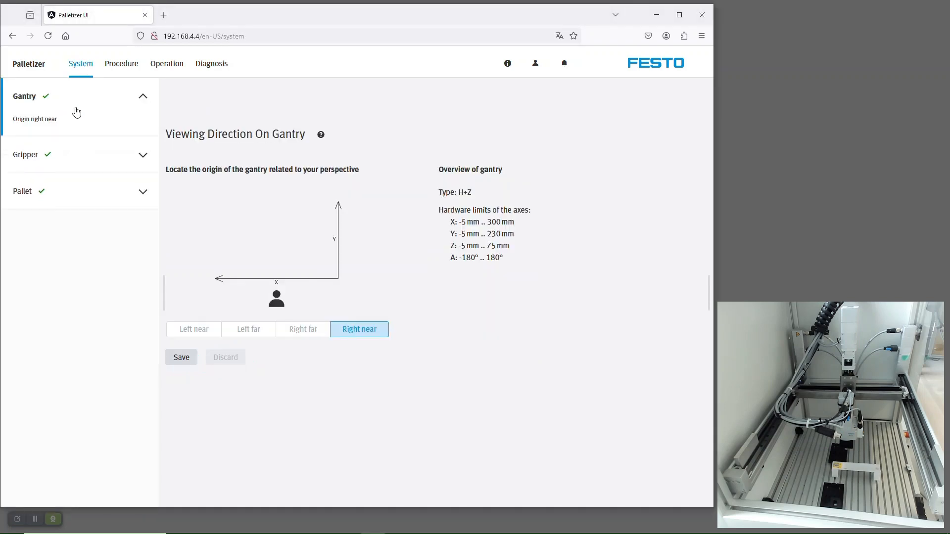
pyautogui.click(37, 519)
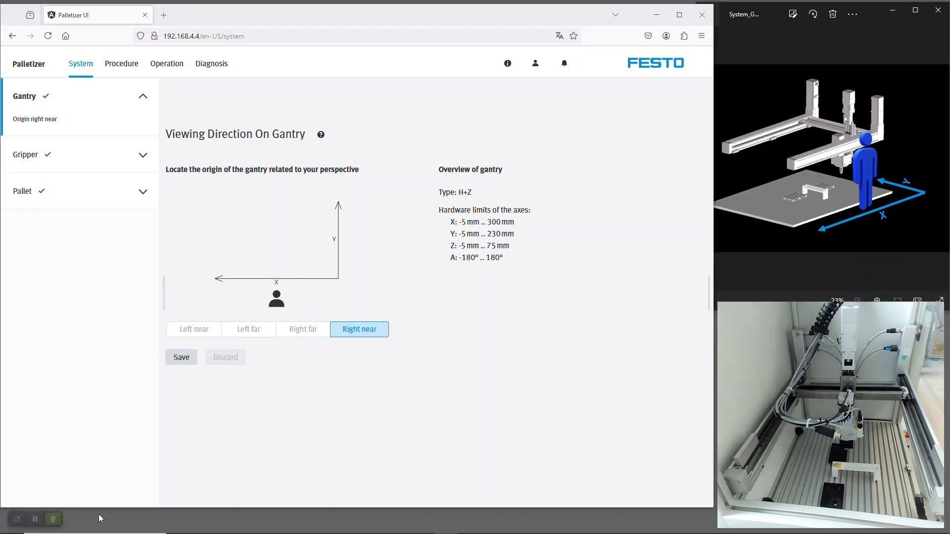
pyautogui.click(200, 329)
pyautogui.click(237, 330)
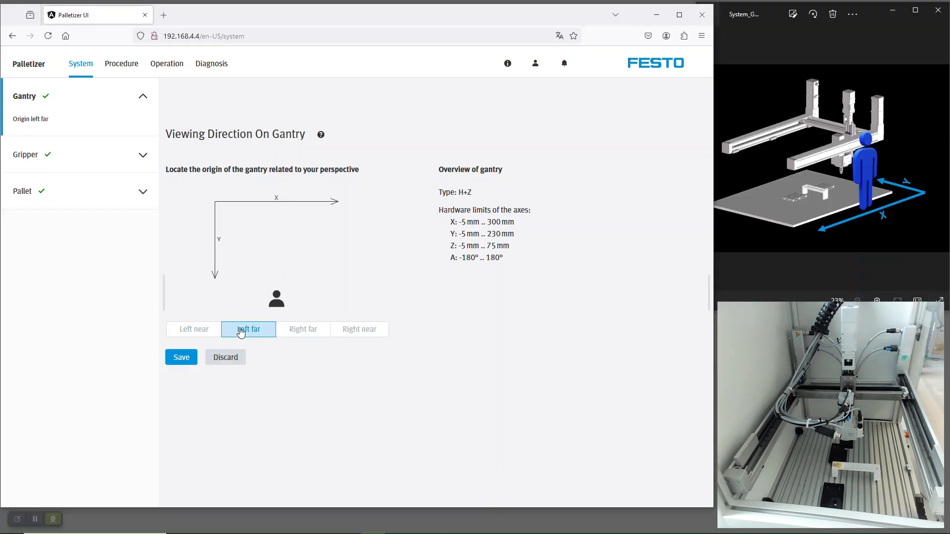
pyautogui.click(301, 332)
pyautogui.click(360, 334)
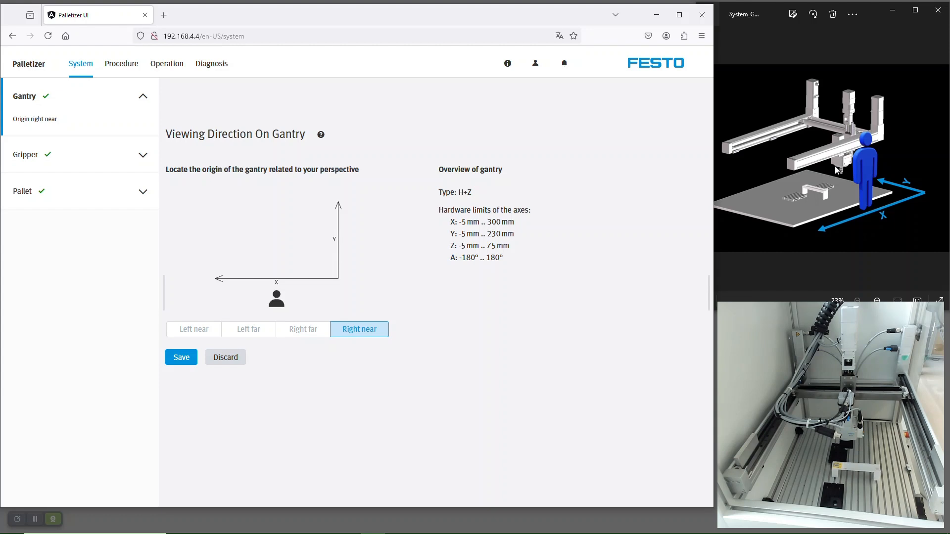
pyautogui.click(179, 362)
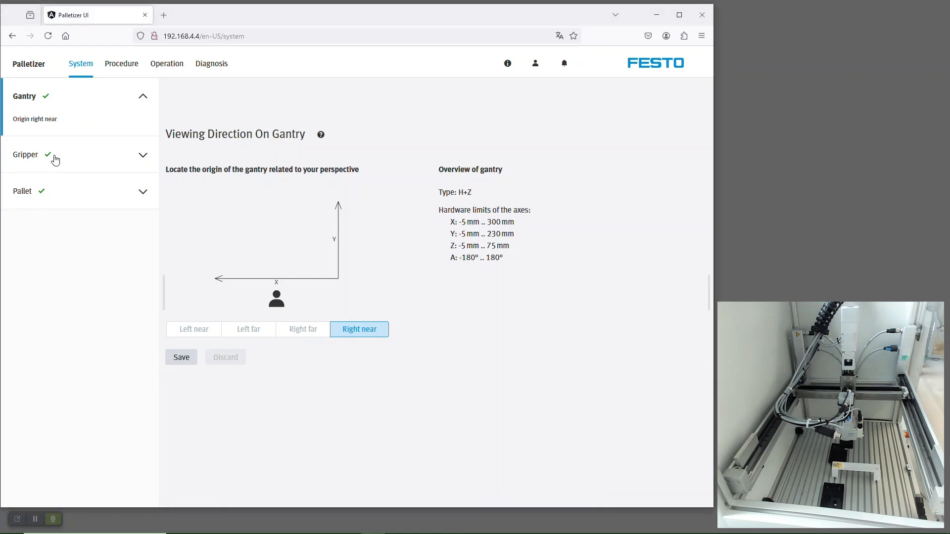
# - Set Box gripper as the default gripper and save the selection
pyautogui.click(56, 157)
pyautogui.click(235, 208)
pyautogui.click(200, 258)
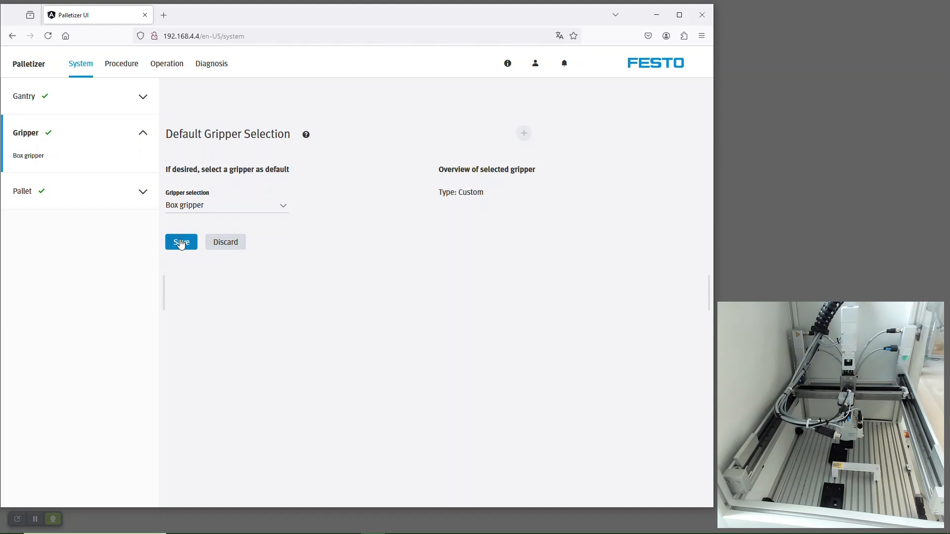
pyautogui.click(181, 242)
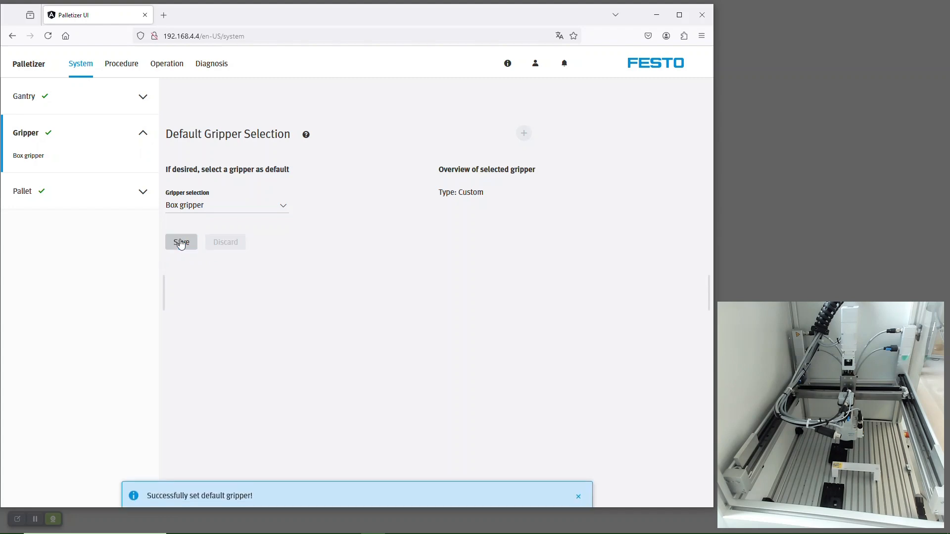
# - Create a custom pallet named mini_pallet_ with length 100 mm, width 60 mm, height 10 mm and weight 1 kg
pyautogui.click(69, 196)
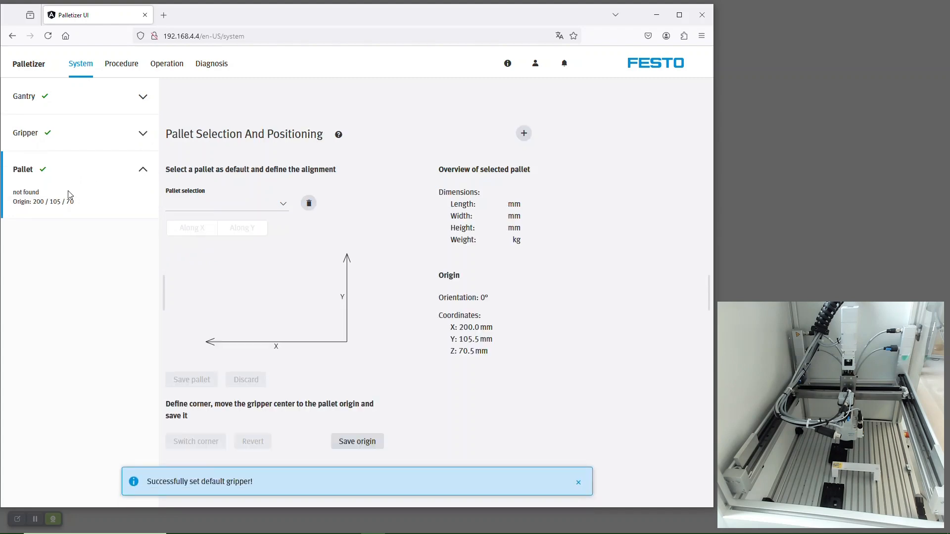
pyautogui.click(35, 519)
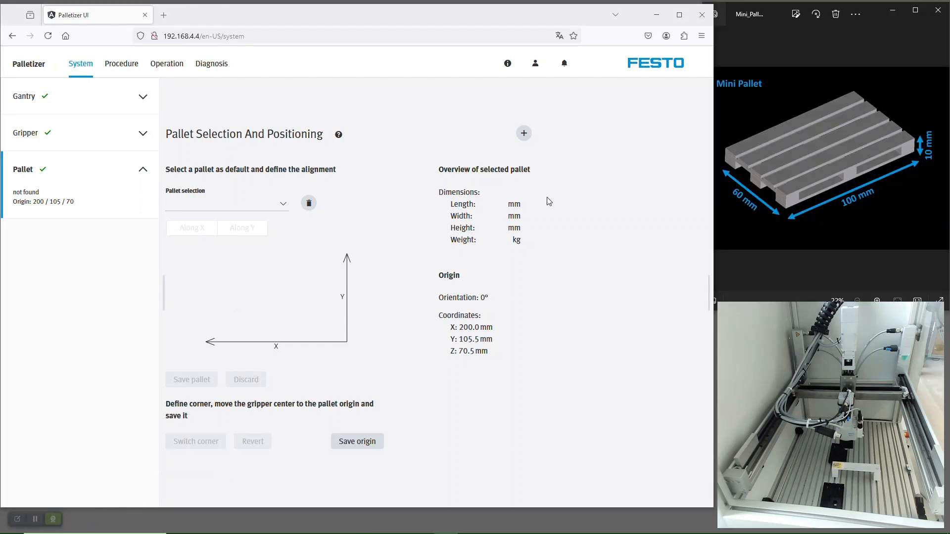
pyautogui.click(523, 133)
pyautogui.click(299, 222)
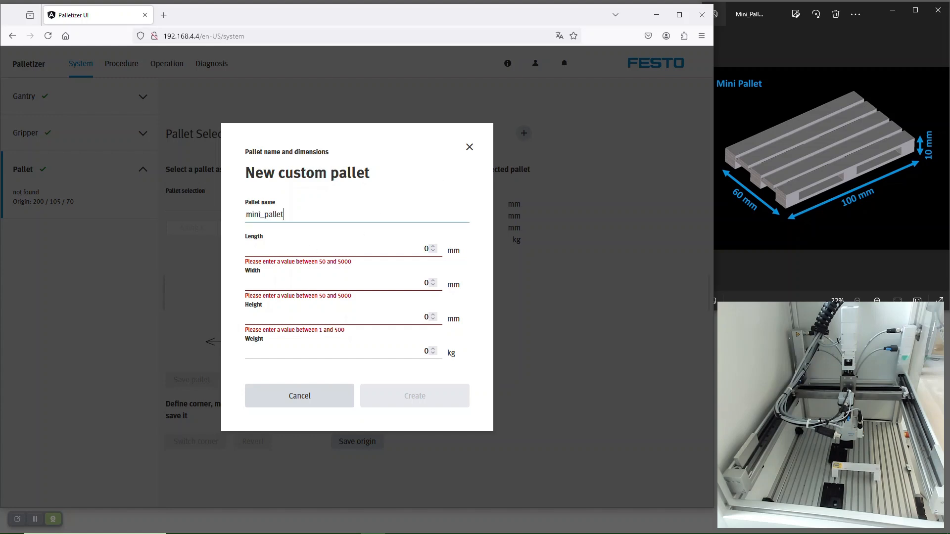
pyautogui.click(420, 251)
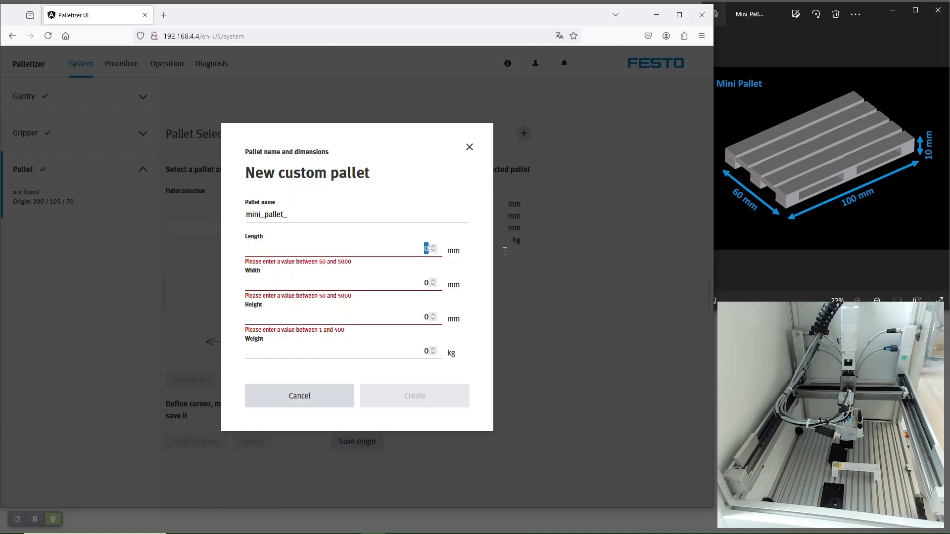
pyautogui.write('100')
pyautogui.press('Tab')
pyautogui.write('60')
pyautogui.press('Tab')
pyautogui.write('10')
pyautogui.press('Tab')
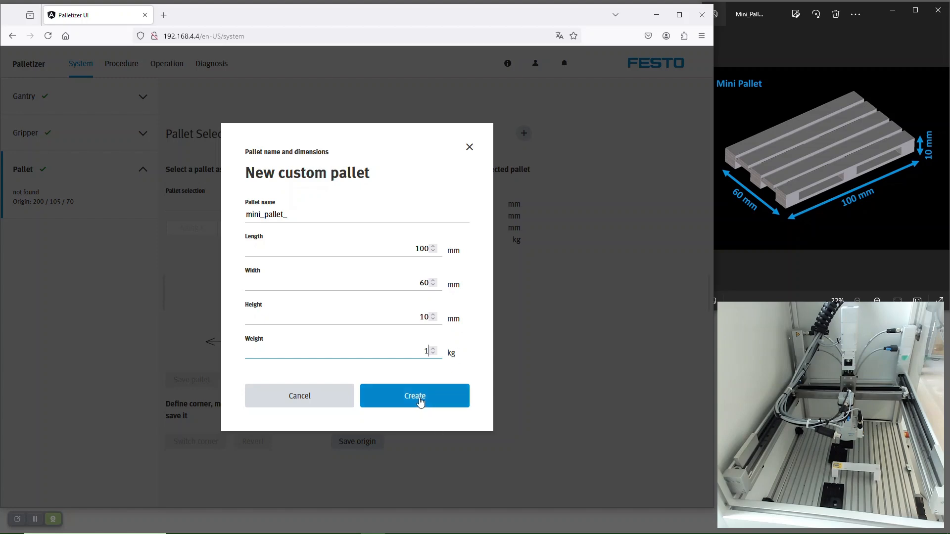
pyautogui.click(420, 400)
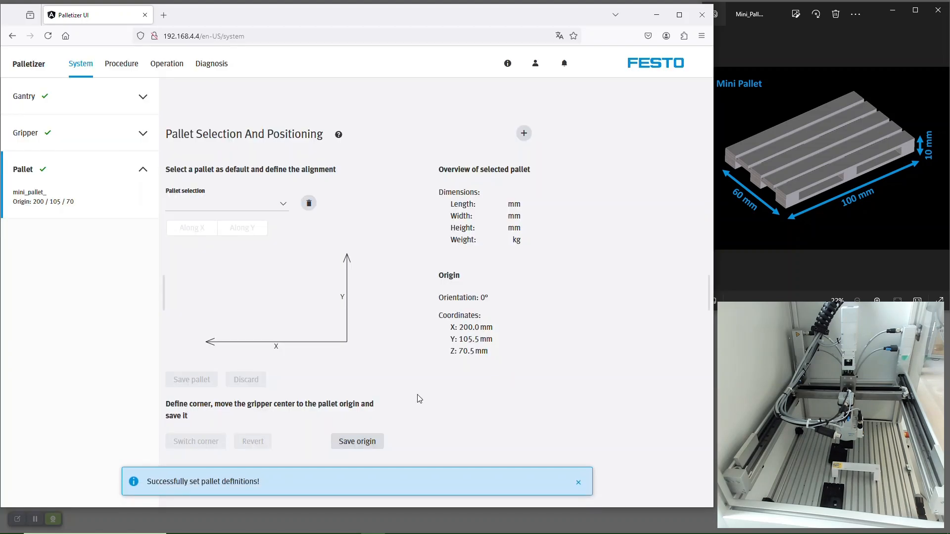
# - Select mini_pallet_ as the default pallet, align its longer side along X and save the pallet
pyautogui.click(278, 207)
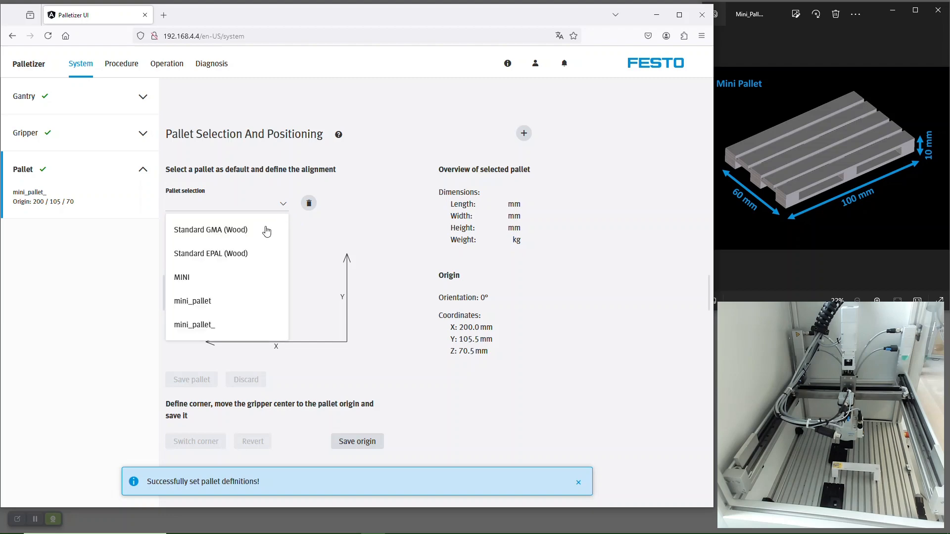
pyautogui.click(225, 323)
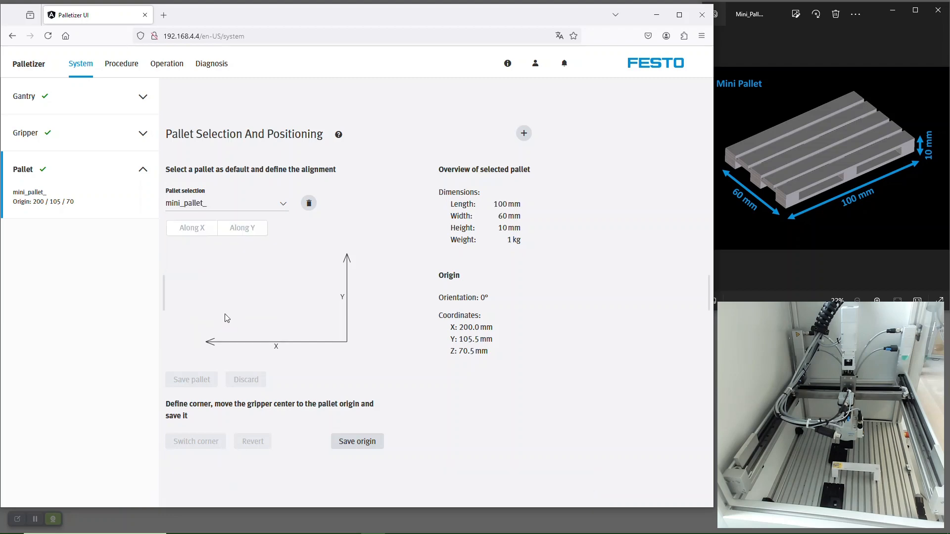
pyautogui.click(199, 230)
pyautogui.click(201, 231)
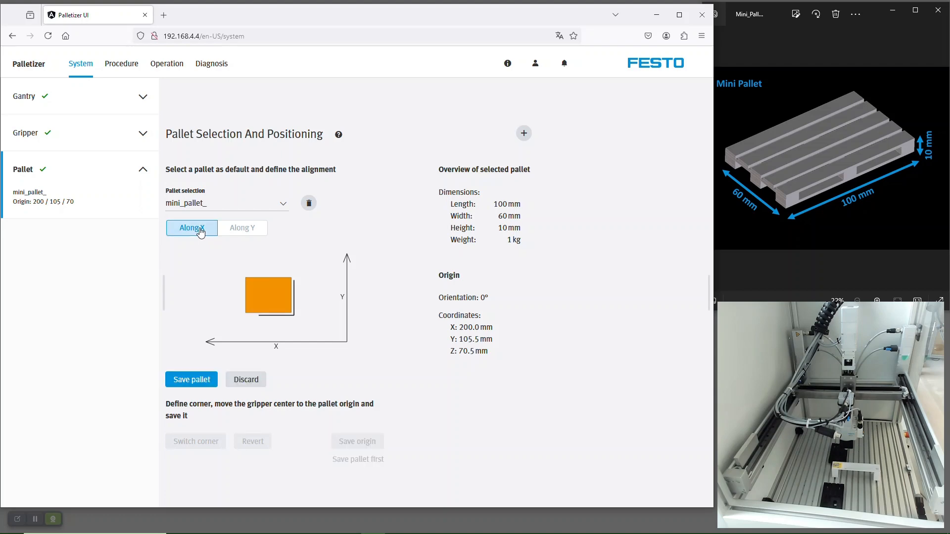
pyautogui.click(238, 233)
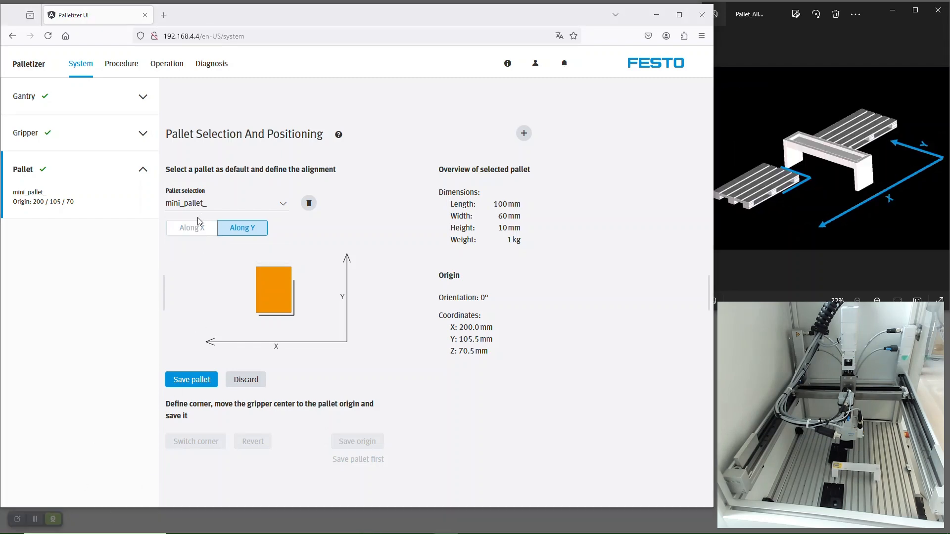
pyautogui.click(189, 233)
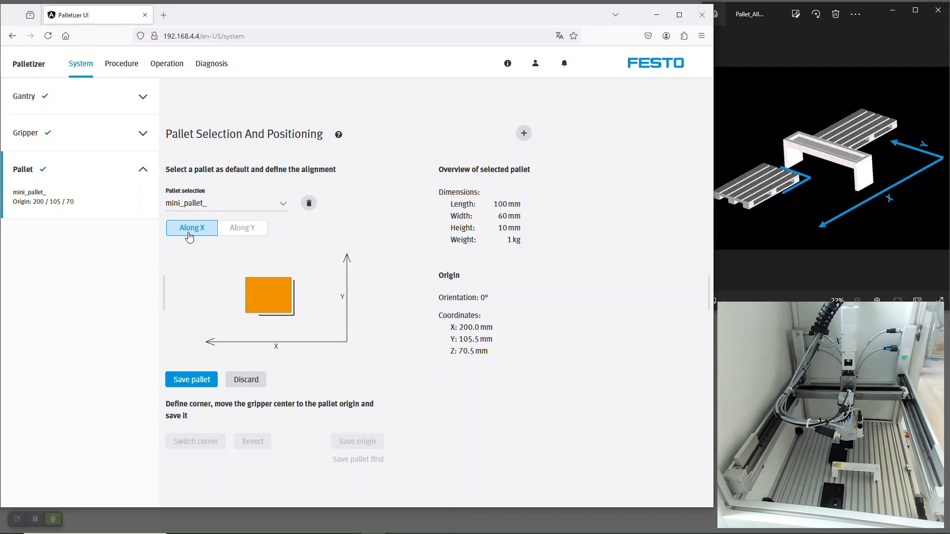
pyautogui.click(242, 230)
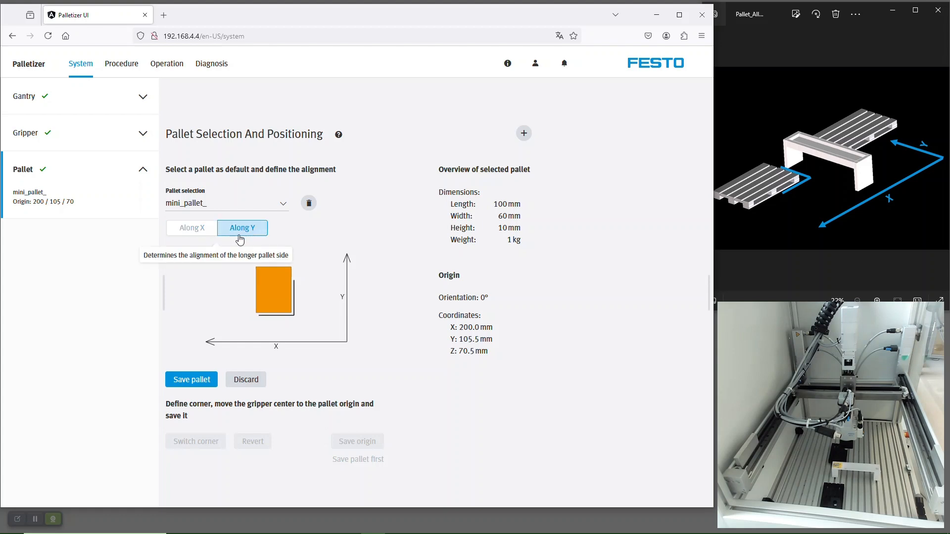
pyautogui.click(190, 231)
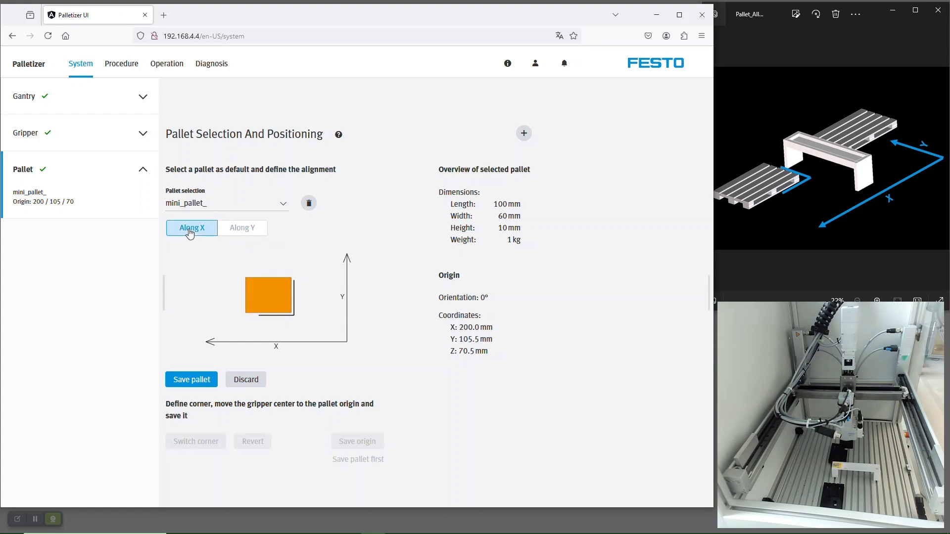
pyautogui.click(187, 380)
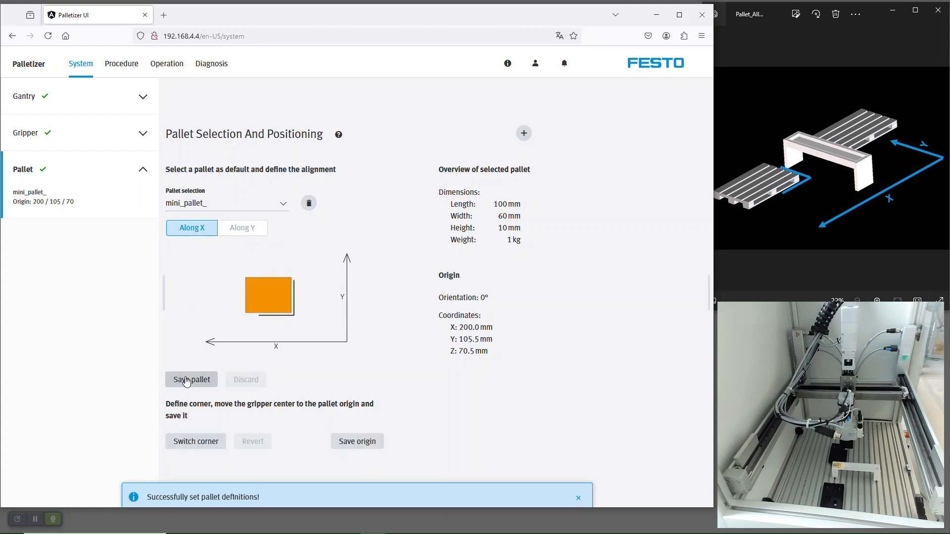
# - Cycle the pallet's reference corner around to the near-right one and save the current gripper position as the pallet origin
pyautogui.click(198, 445)
pyautogui.click(198, 444)
pyautogui.click(199, 444)
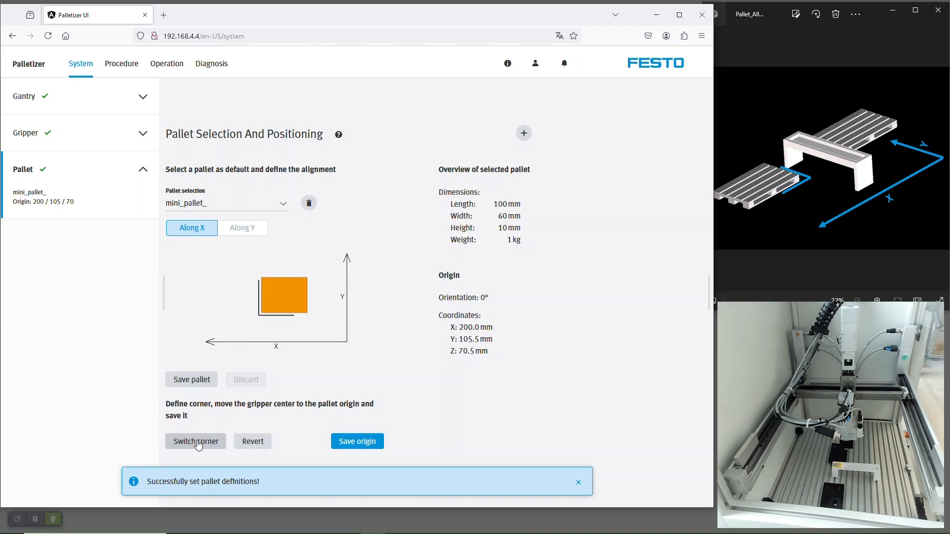
pyautogui.click(199, 445)
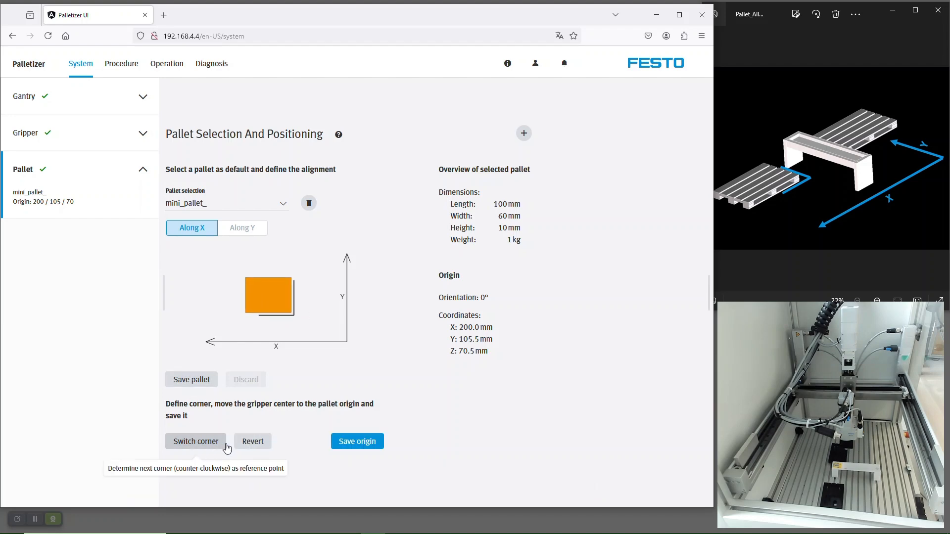
pyautogui.click(357, 441)
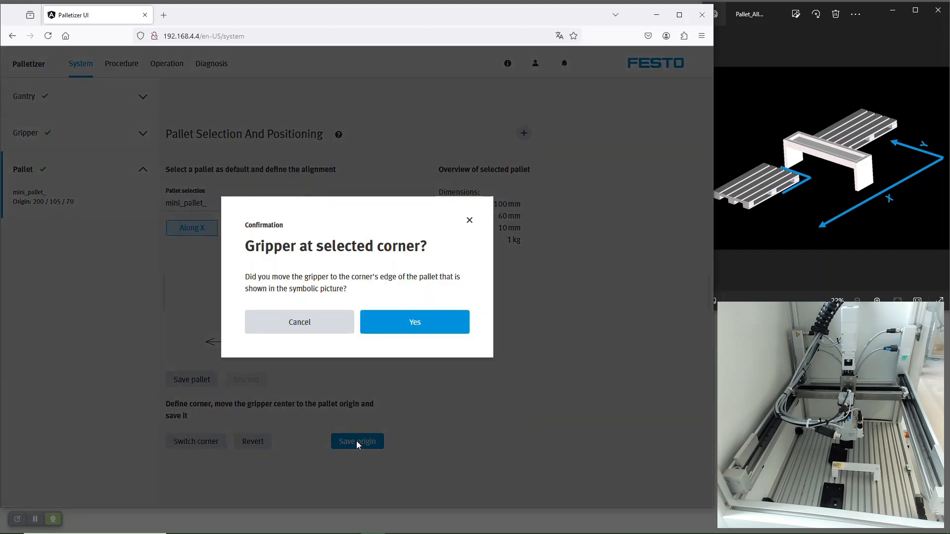
pyautogui.click(408, 324)
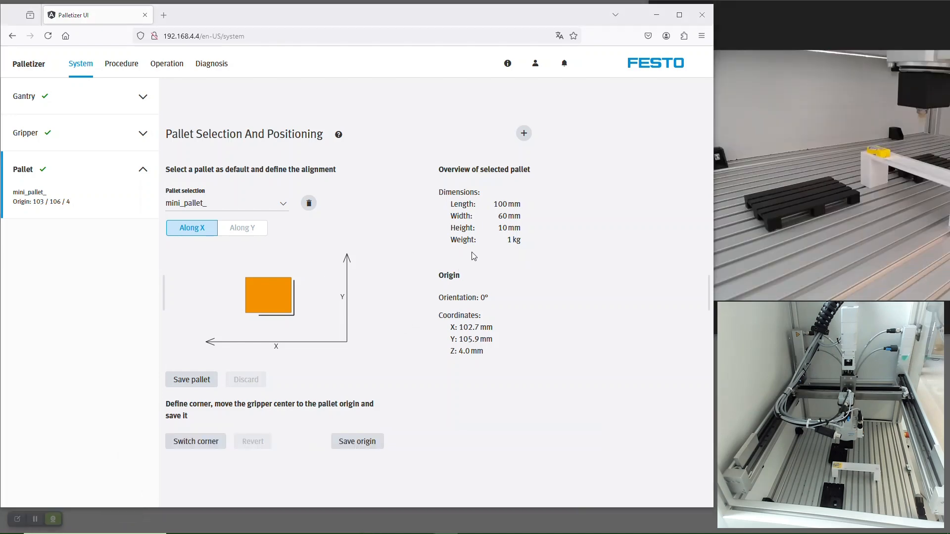
# - Enable the axes and jog the gripper along X to about 201.5 mm
pyautogui.click(706, 286)
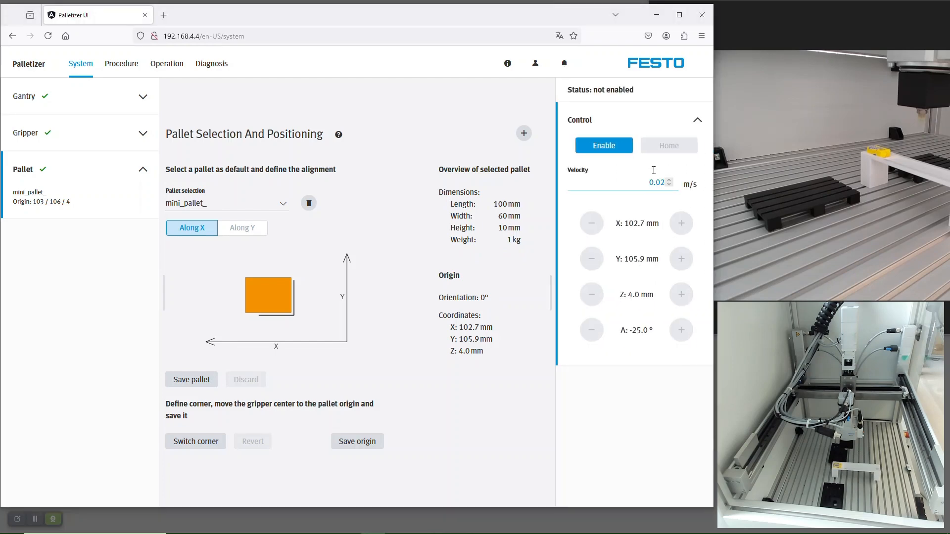
pyautogui.click(602, 146)
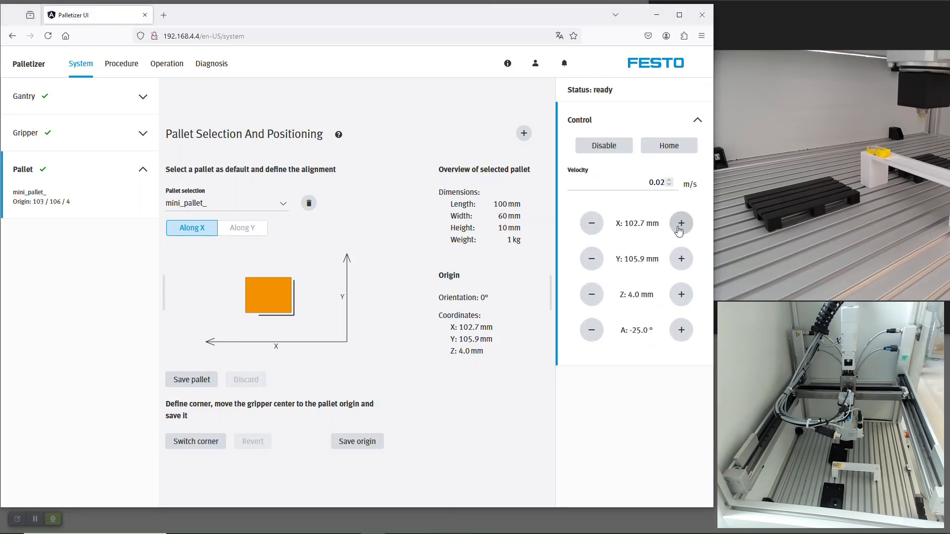
pyautogui.click(681, 225)
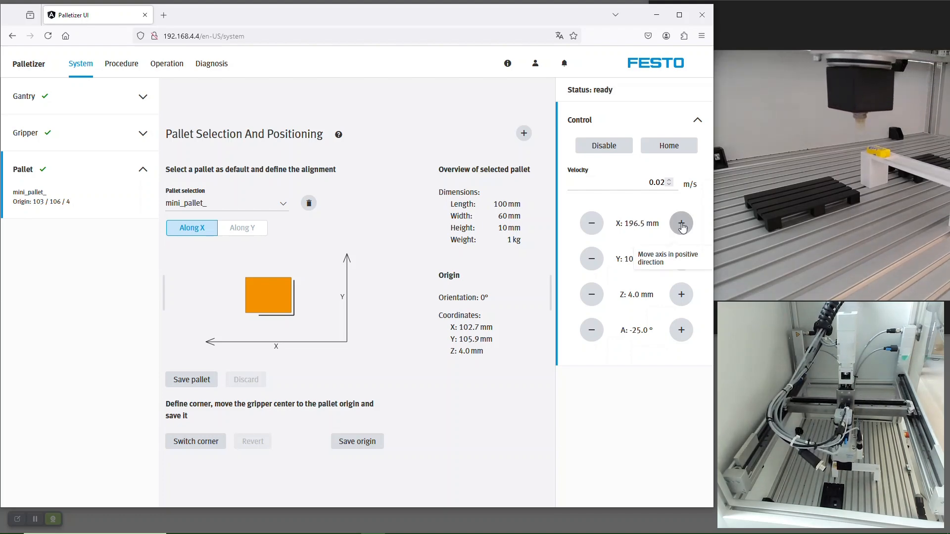
pyautogui.click(681, 225)
pyautogui.click(682, 224)
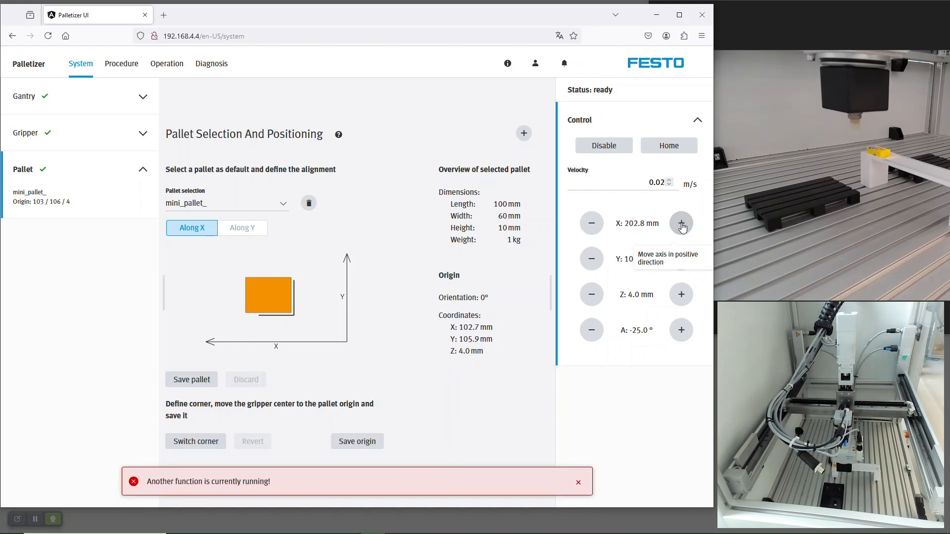
pyautogui.click(592, 222)
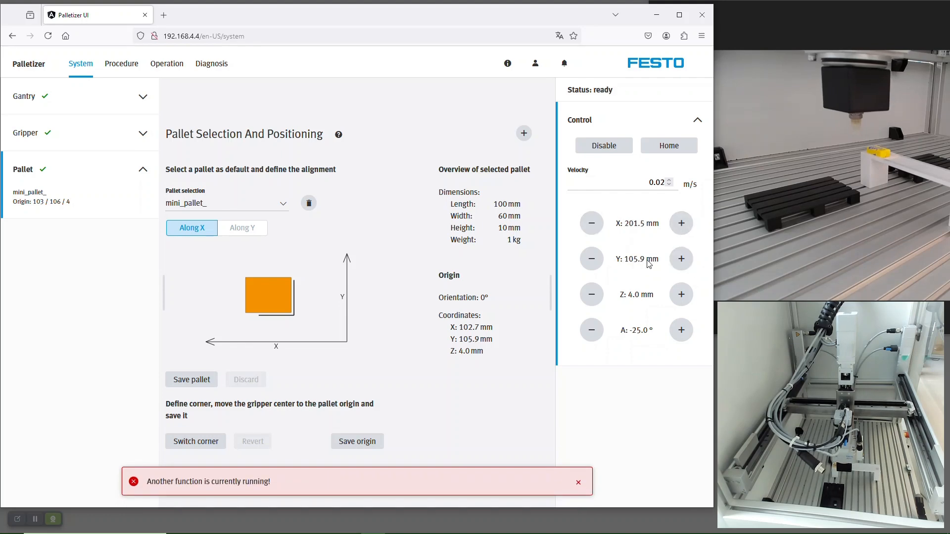
# - Move the gripper along Z to about 71 mm at the pallet corner and save that position as the pallet origin
pyautogui.click(681, 296)
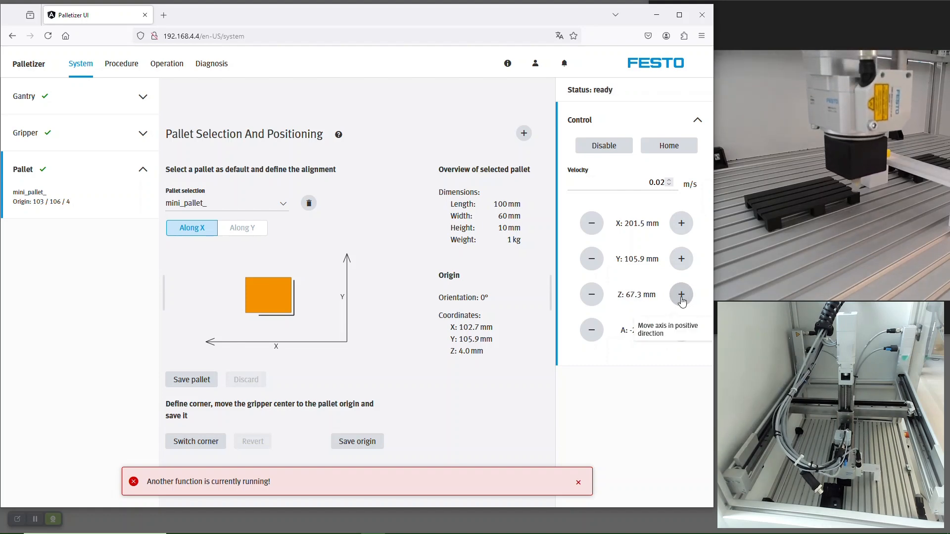
pyautogui.click(681, 295)
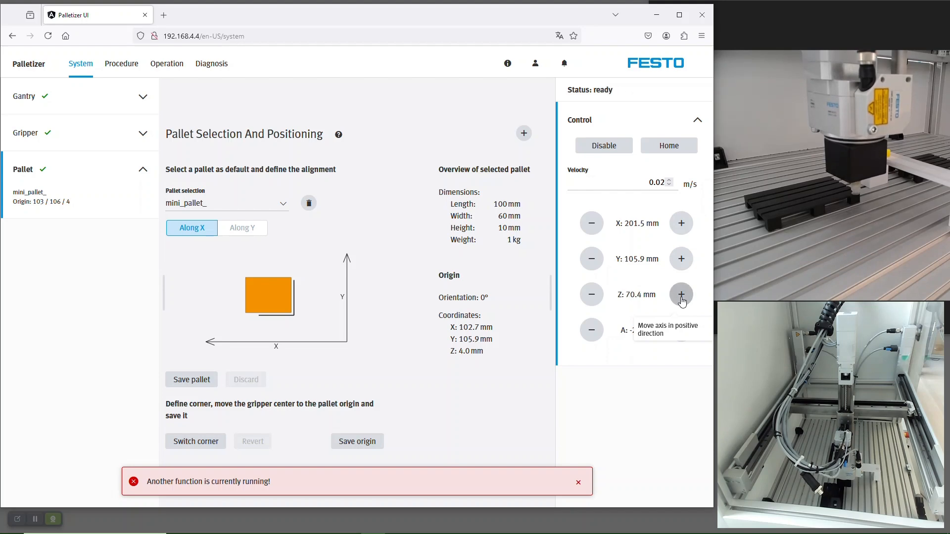
pyautogui.click(367, 442)
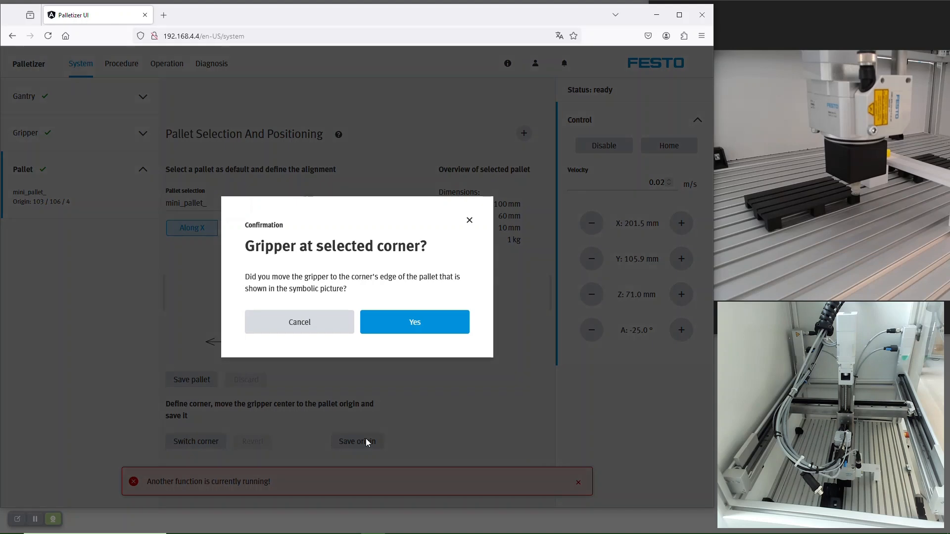
pyautogui.click(399, 326)
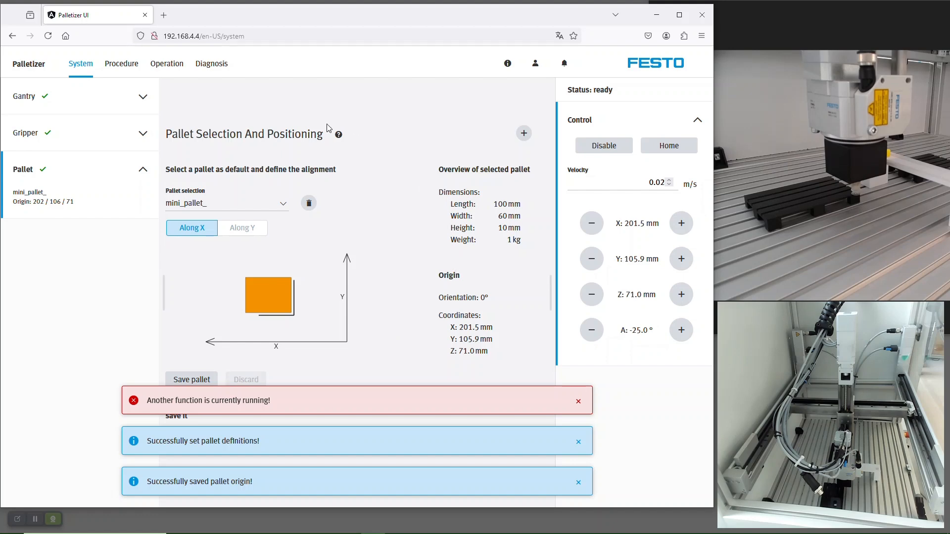
# - Create a new procedure named maoam_ that uses Box gripper and the pallet mini_pallet_
pyautogui.click(33, 65)
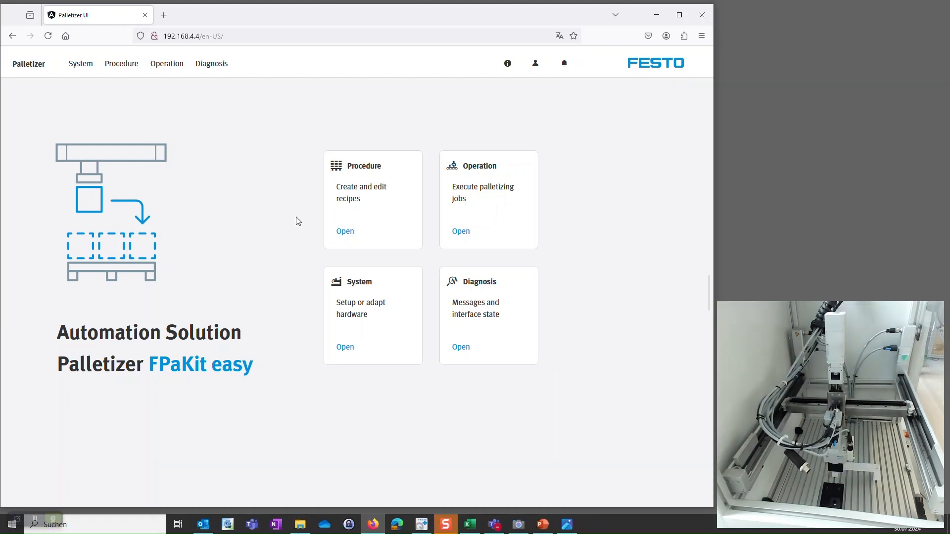
pyautogui.click(124, 67)
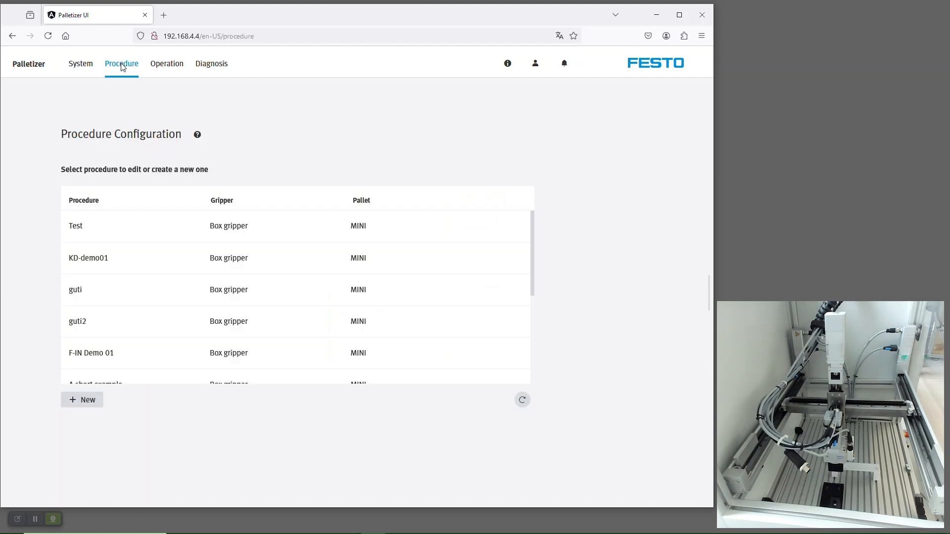
pyautogui.click(80, 405)
pyautogui.click(274, 249)
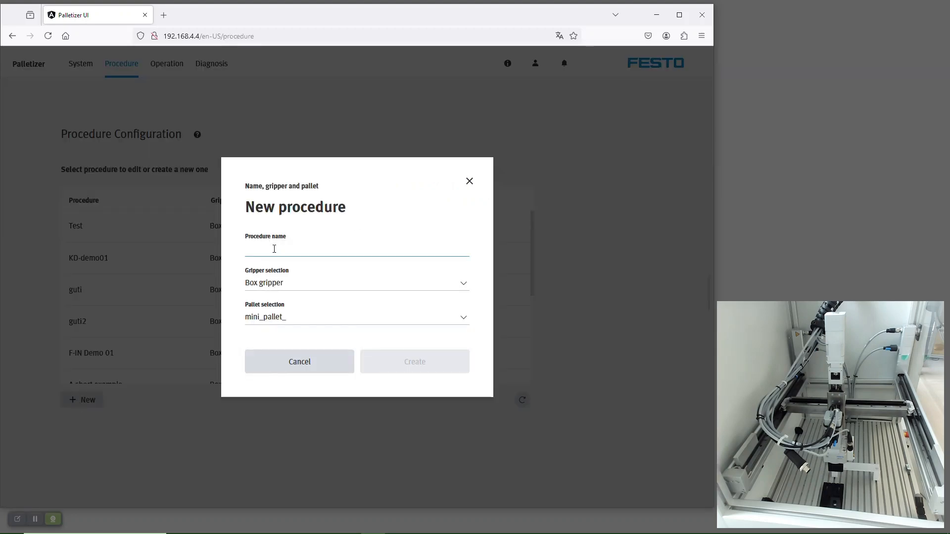
pyautogui.write('maoam_')
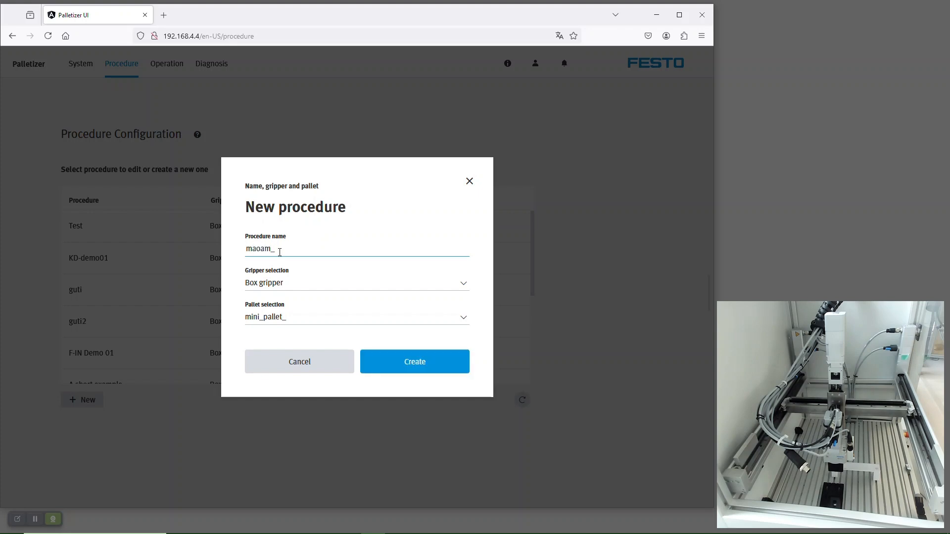
pyautogui.click(346, 283)
pyautogui.click(319, 308)
pyautogui.click(315, 323)
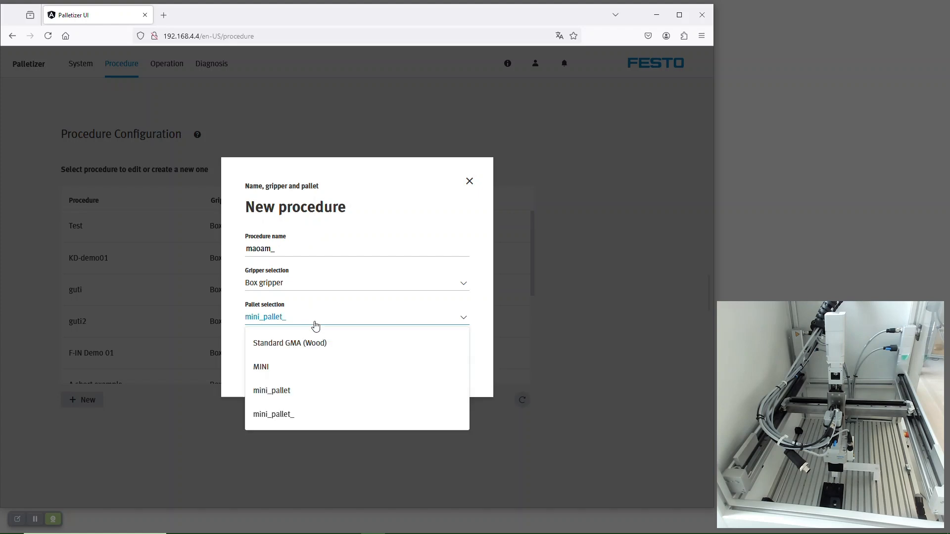
pyautogui.click(295, 412)
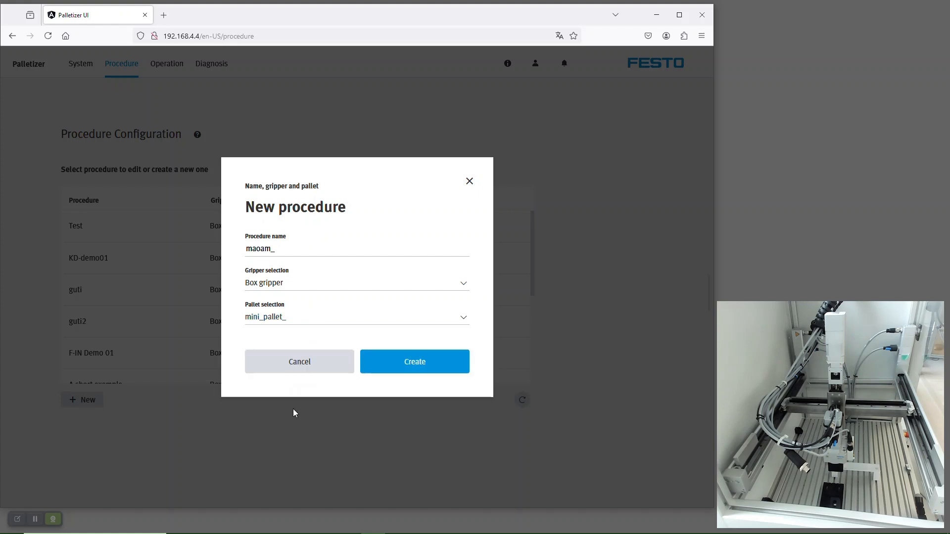
pyautogui.click(416, 368)
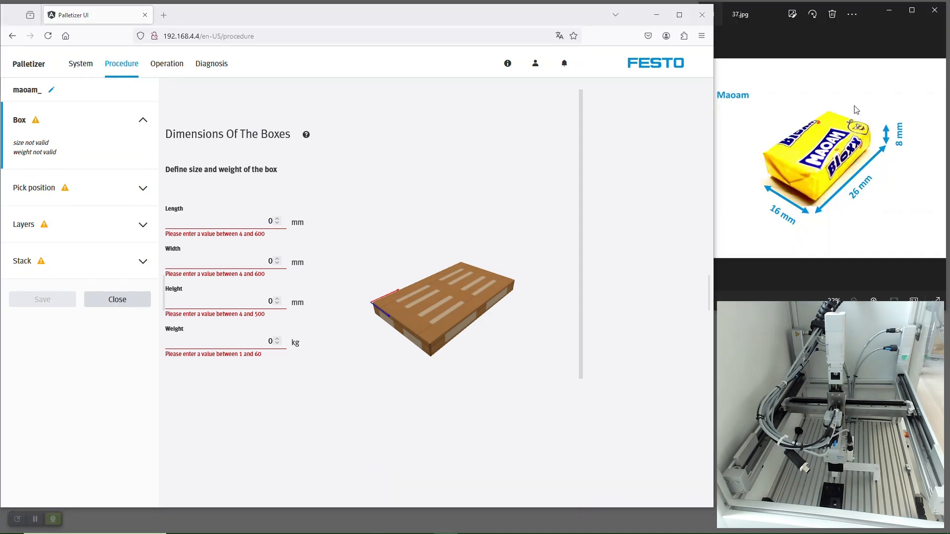
# - Define the box with length 16 mm, width 26 mm, height 8 mm and weight 1 kg, and save the procedure
pyautogui.moveTo(234, 216); pyautogui.dragTo(302, 214)
pyautogui.write('16')
pyautogui.press('Tab')
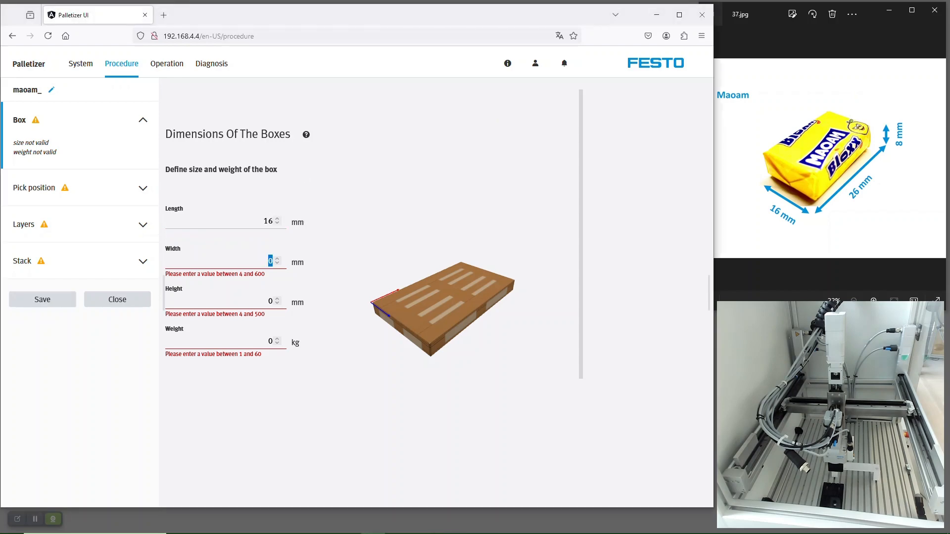
pyautogui.write('26')
pyautogui.press('Tab')
pyautogui.write('8')
pyautogui.press('Tab')
pyautogui.write('1')
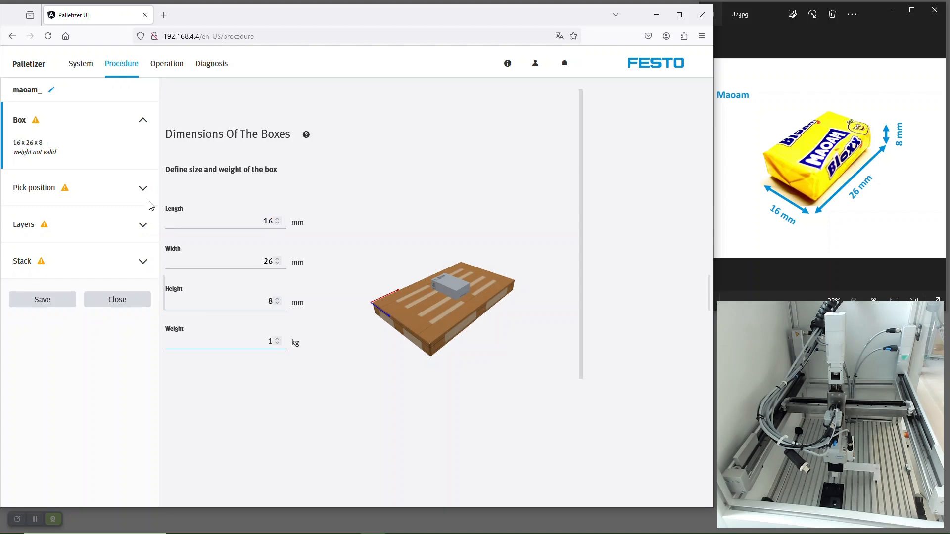
pyautogui.click(62, 300)
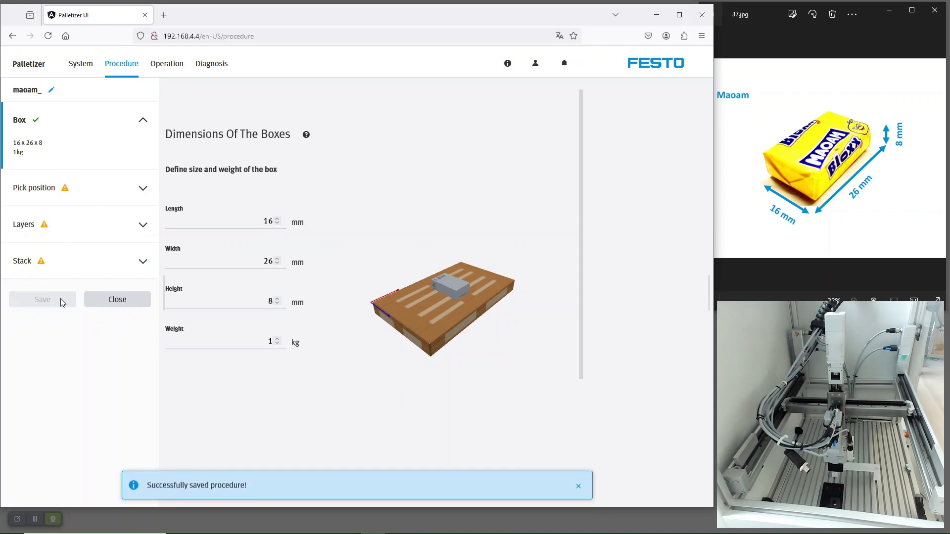
pyautogui.click(35, 519)
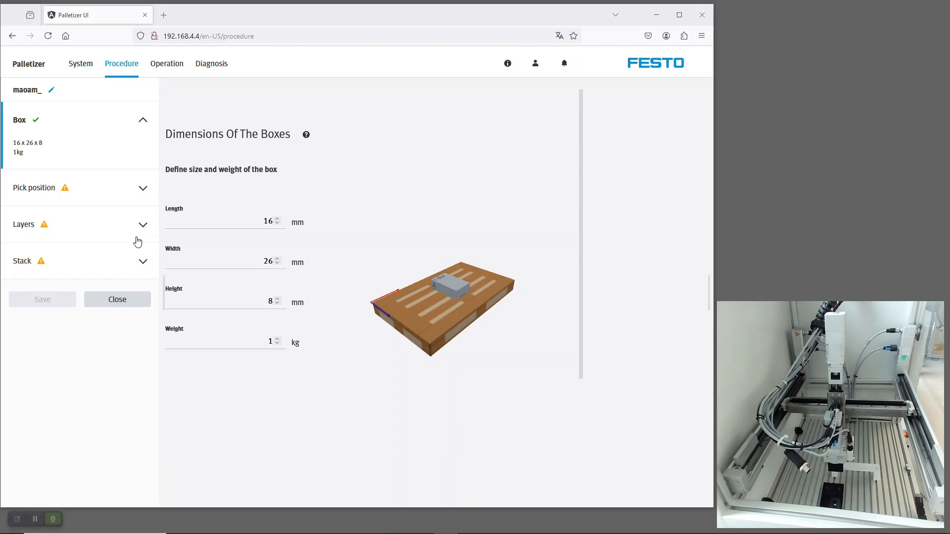
# - Set the box alignment for the procedure's pick position to Along Y
pyautogui.click(73, 188)
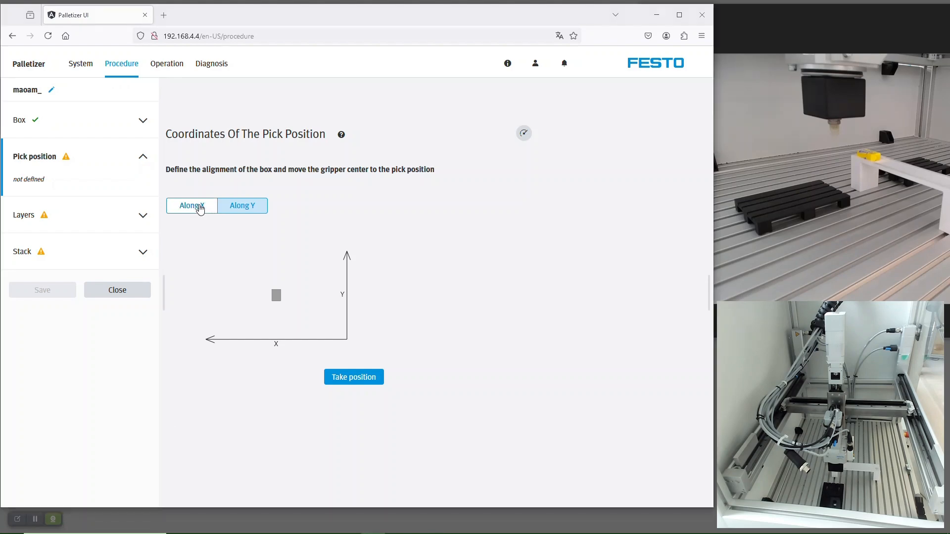
pyautogui.click(197, 206)
pyautogui.click(258, 212)
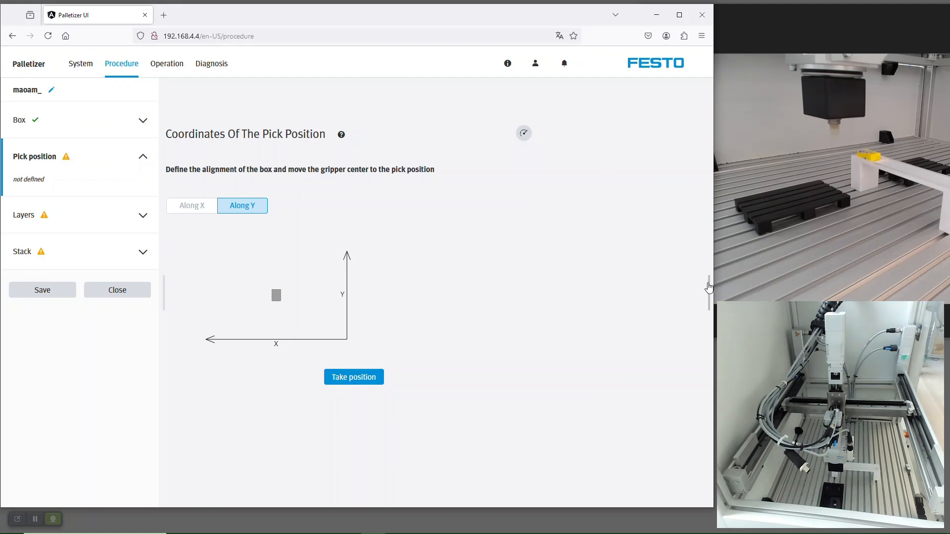
# - Enable the axes and jog the gripper along X to about 149.3 mm, above the box to pick
pyautogui.click(709, 289)
pyautogui.click(618, 152)
pyautogui.click(591, 223)
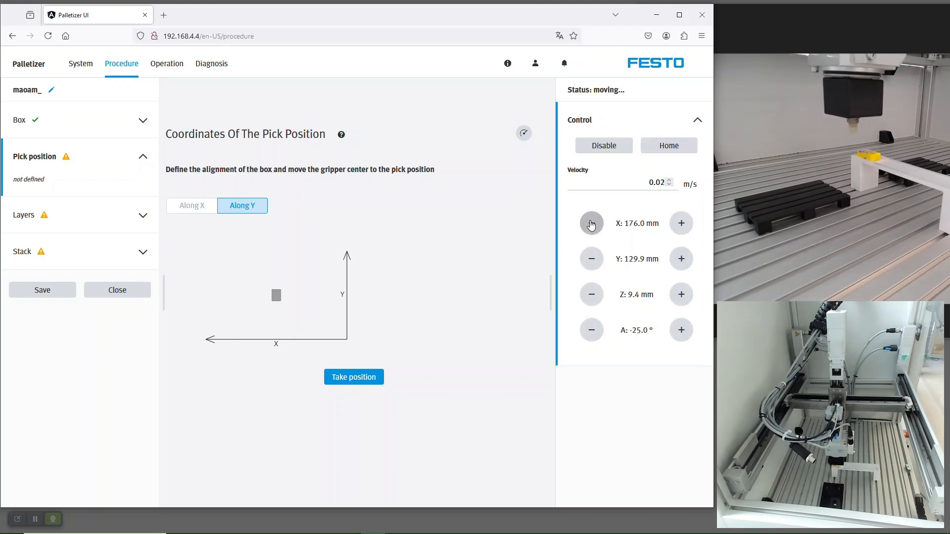
pyautogui.click(591, 225)
pyautogui.click(592, 224)
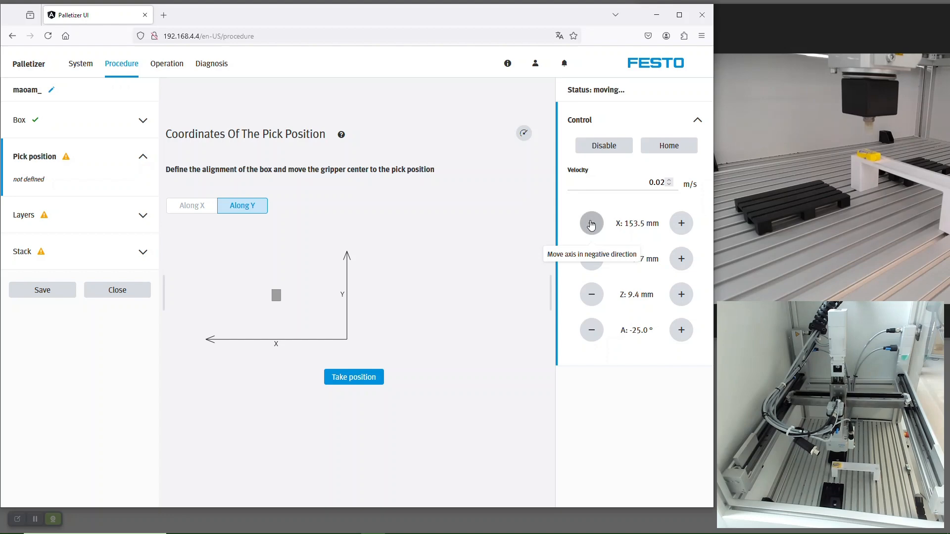
# - Move the gripper along Z to about 33.1 mm onto the box and take that position as the pick position
pyautogui.click(682, 295)
pyautogui.click(681, 295)
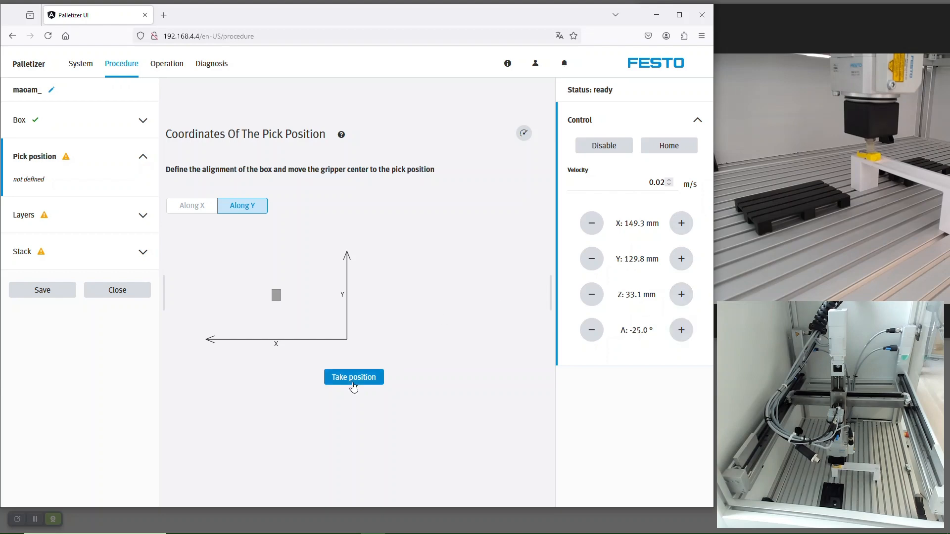
pyautogui.click(353, 381)
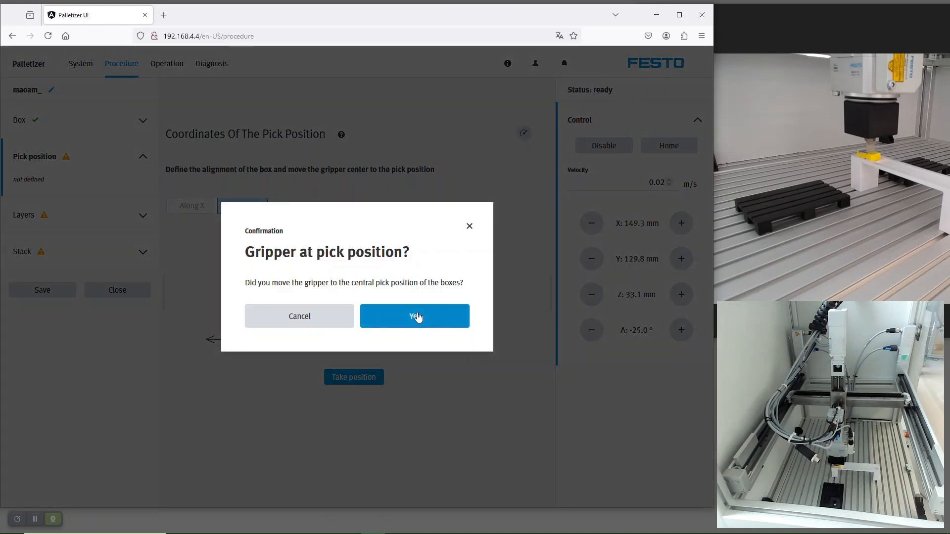
pyautogui.click(417, 317)
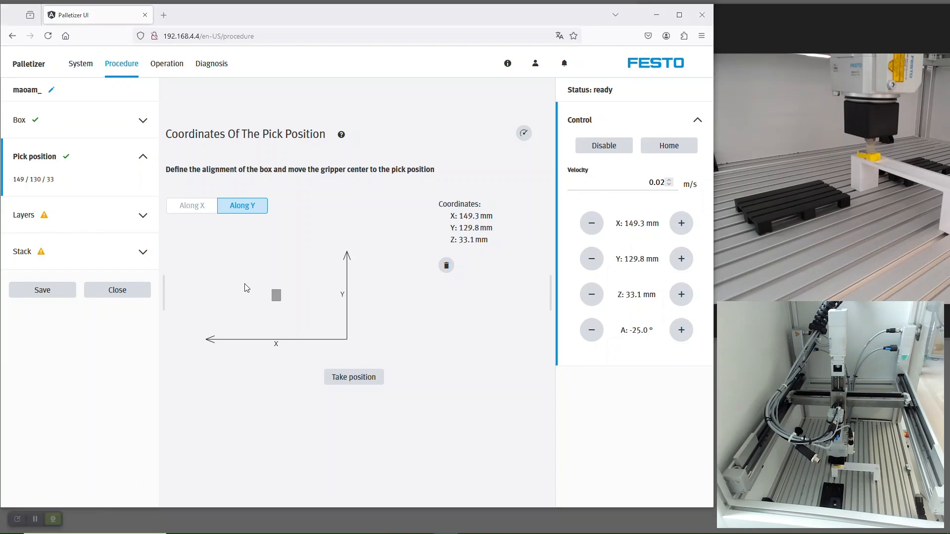
# - Generate the odd layer's box positions in Distributed mode with a 3 mm gap to the pallet border and 5 mm between boxes
pyautogui.click(64, 220)
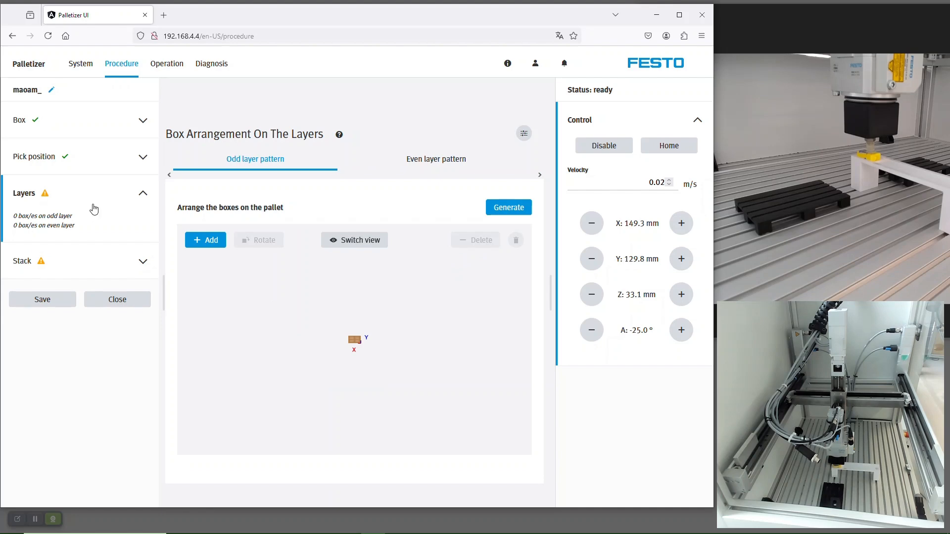
pyautogui.click(349, 240)
pyautogui.click(507, 207)
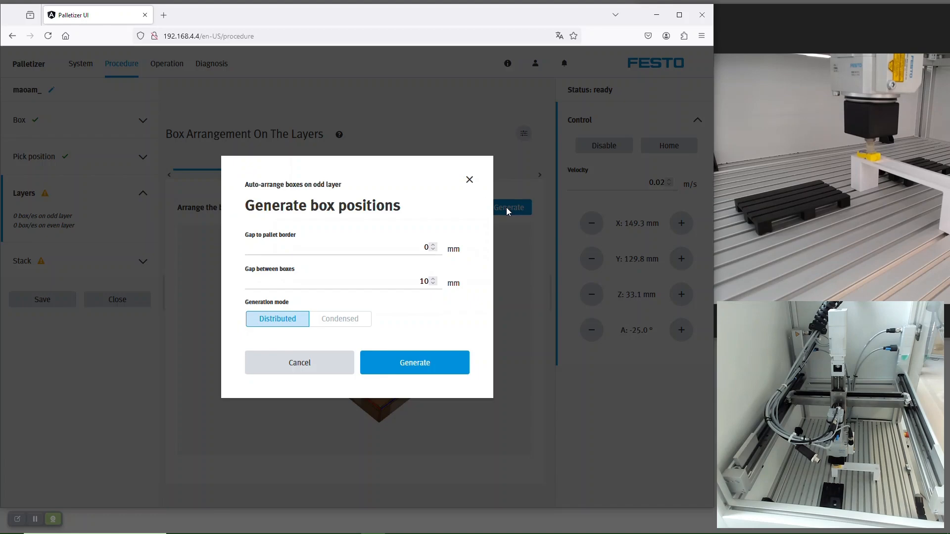
pyautogui.click(418, 251)
pyautogui.write('3')
pyautogui.press('Tab')
pyautogui.click(415, 363)
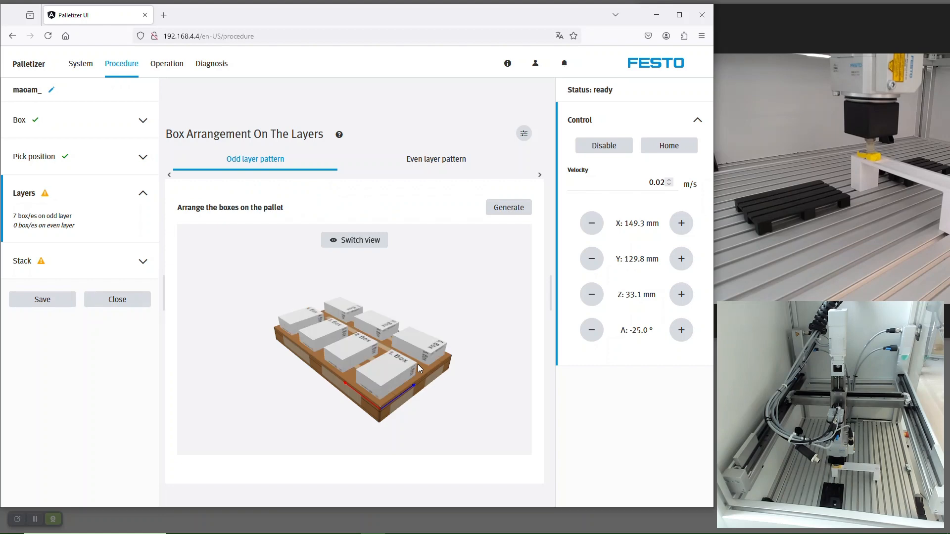
# - Regenerate the odd layer's box positions in Condensed mode
pyautogui.click(497, 210)
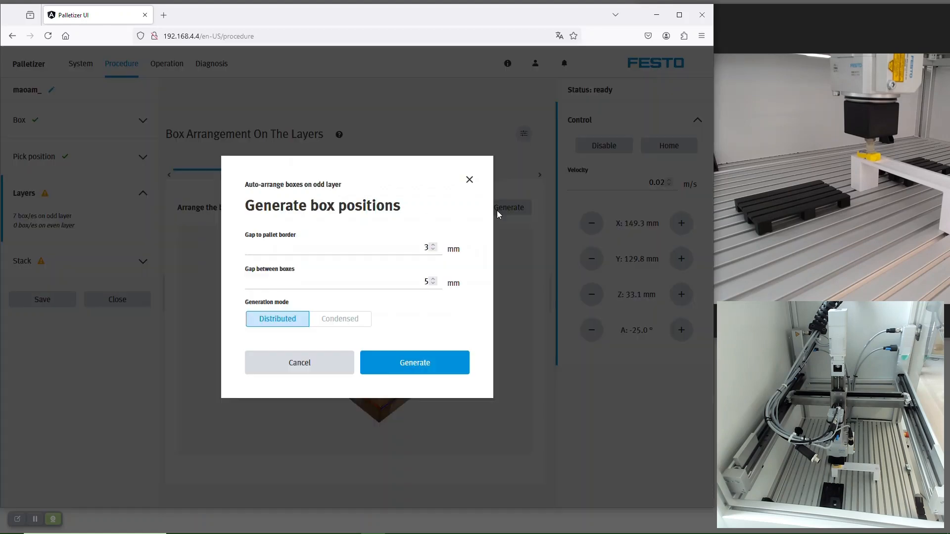
pyautogui.click(329, 322)
pyautogui.click(401, 366)
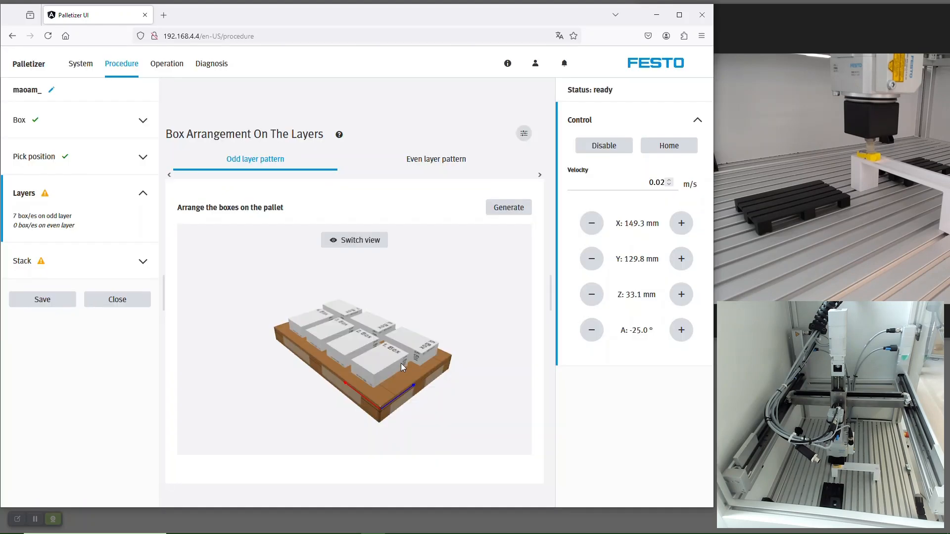
# - Show the even layer pattern in 3D, try the Mirrored Y arrangement and switch it to Mirrored X
pyautogui.click(449, 165)
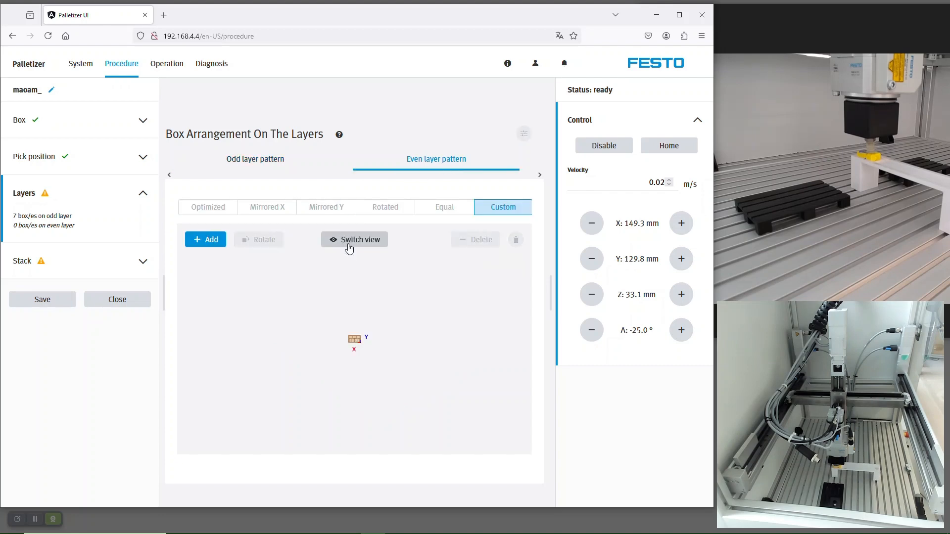
pyautogui.click(347, 242)
pyautogui.click(330, 210)
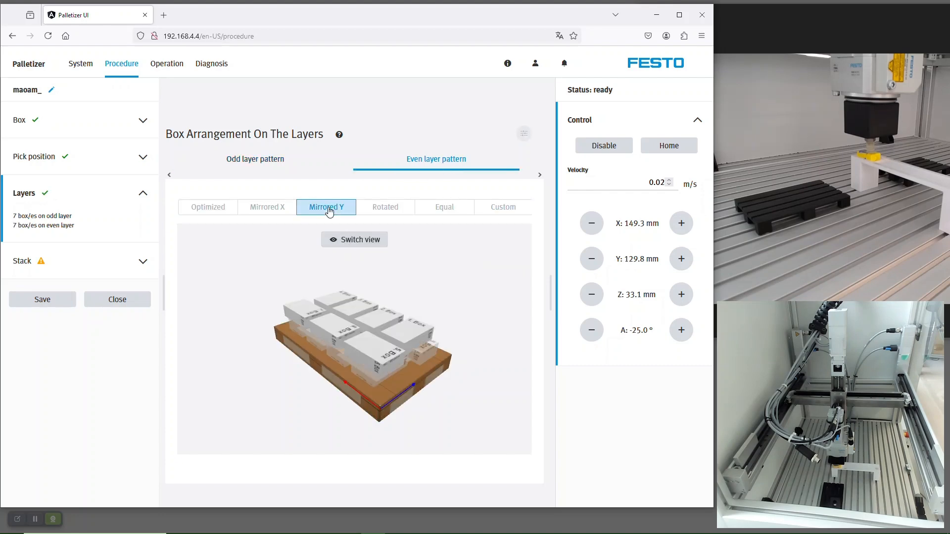
pyautogui.click(282, 207)
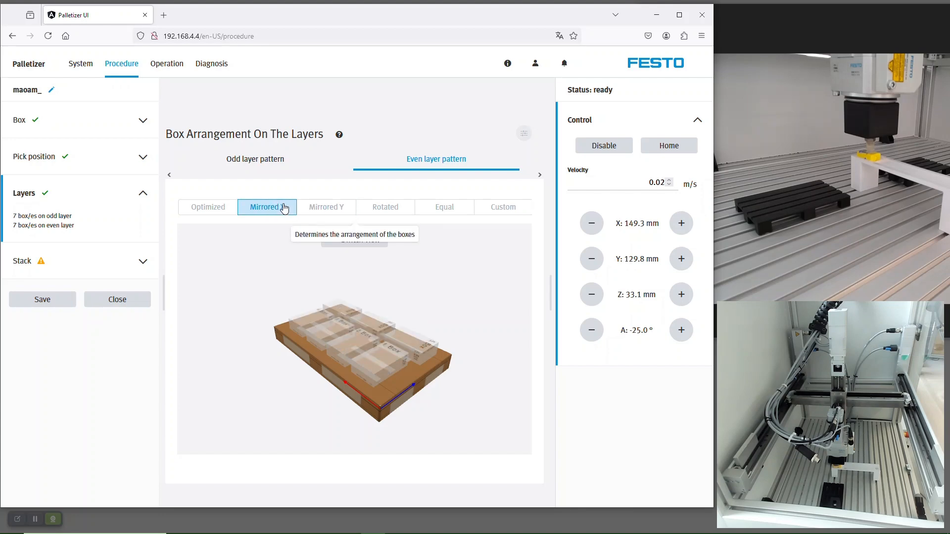
# - Set the even layer's box arrangement to Mirrored Y and save the procedure
pyautogui.click(344, 213)
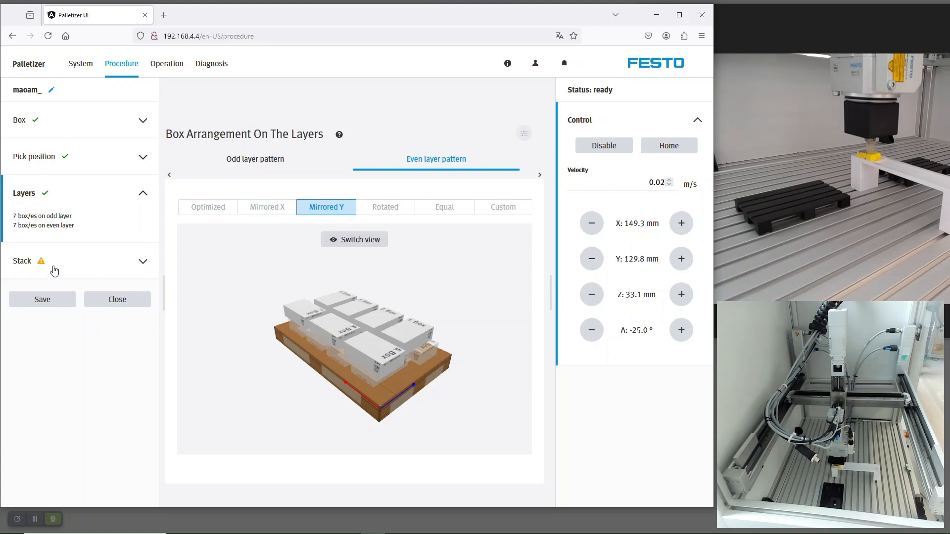
pyautogui.click(47, 299)
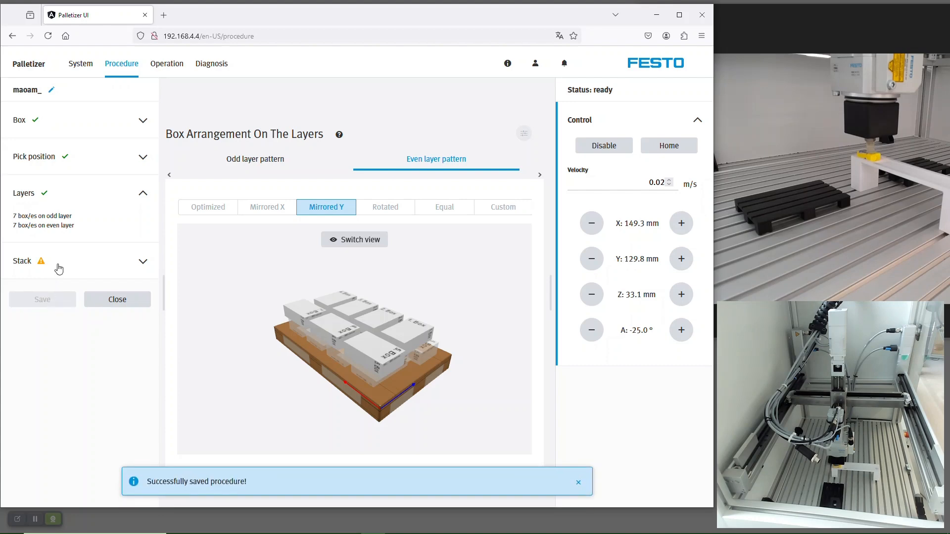
# - Build the procedure's stack with three alternating layers and save the procedure
pyautogui.click(58, 268)
pyautogui.click(253, 236)
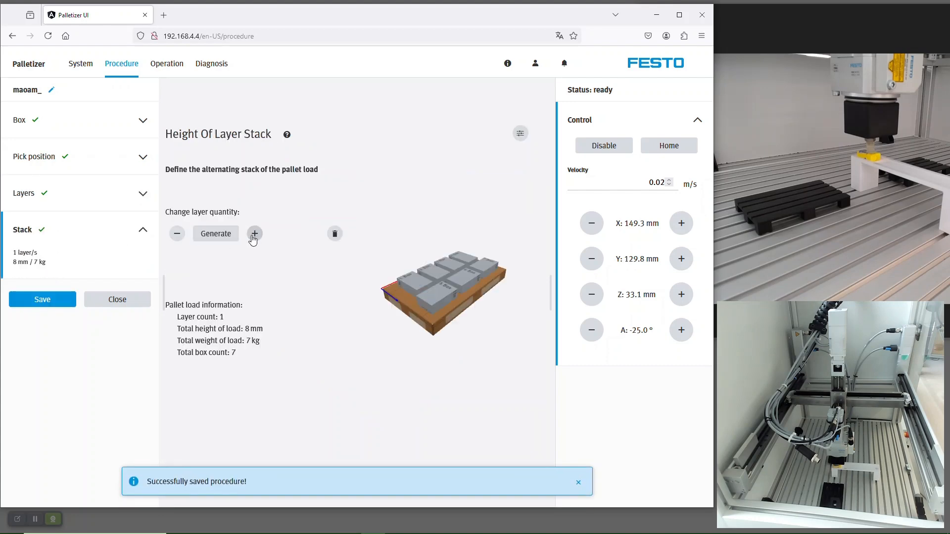
pyautogui.click(254, 237)
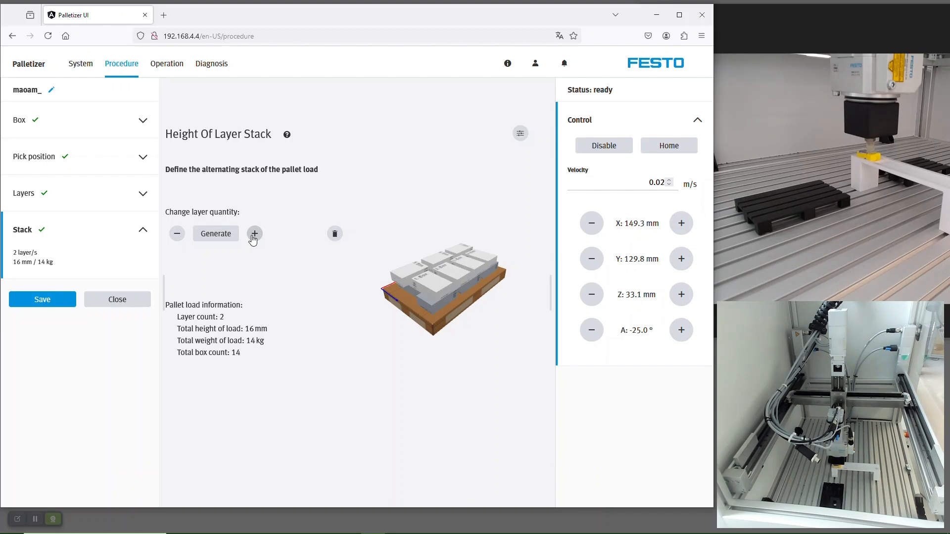
pyautogui.click(254, 235)
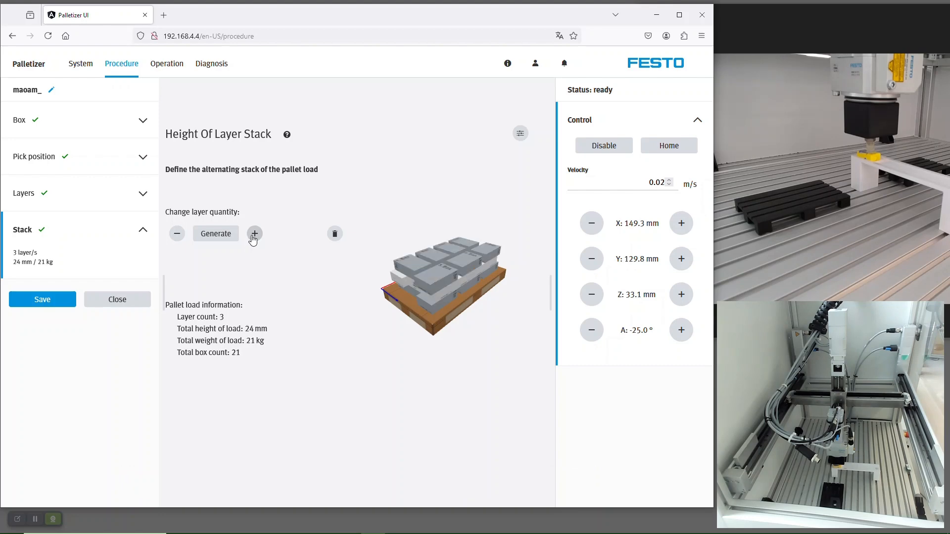
pyautogui.click(48, 302)
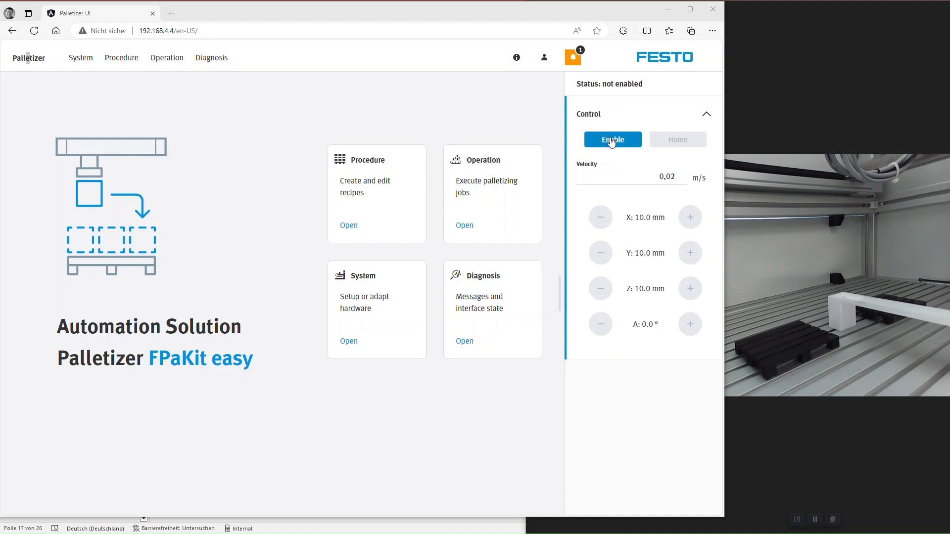
# - Enable the palletizer and open the MAOAM5 procedure for execution
pyautogui.click(611, 140)
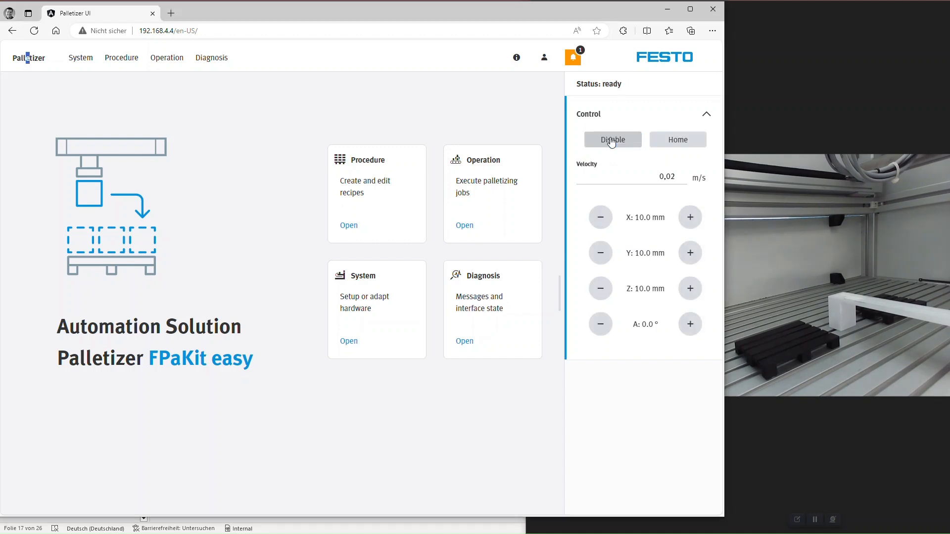
pyautogui.click(162, 62)
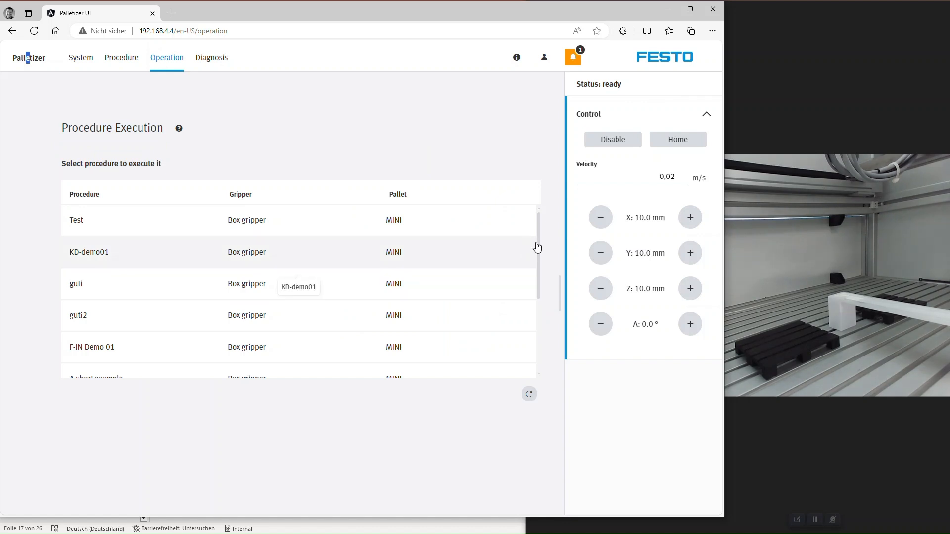
pyautogui.moveTo(541, 247); pyautogui.dragTo(541, 350)
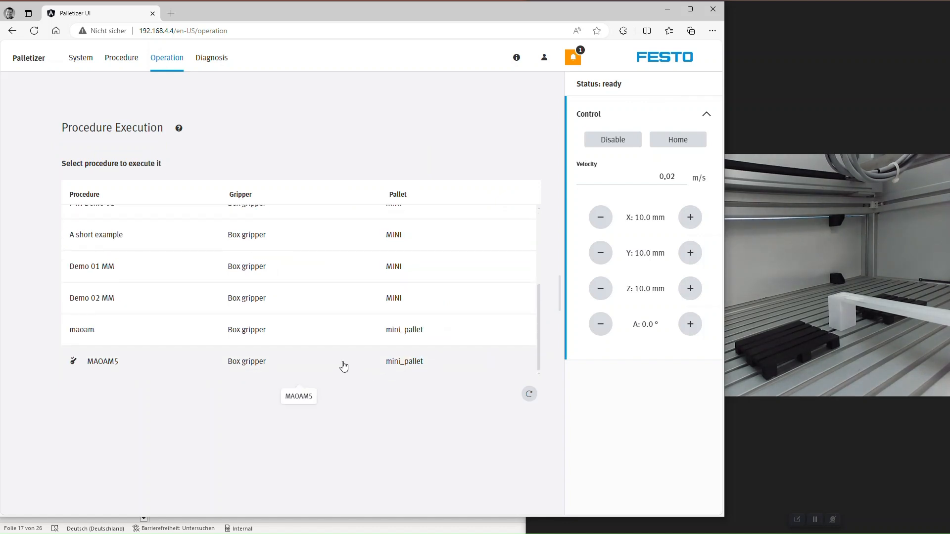
pyautogui.click(345, 366)
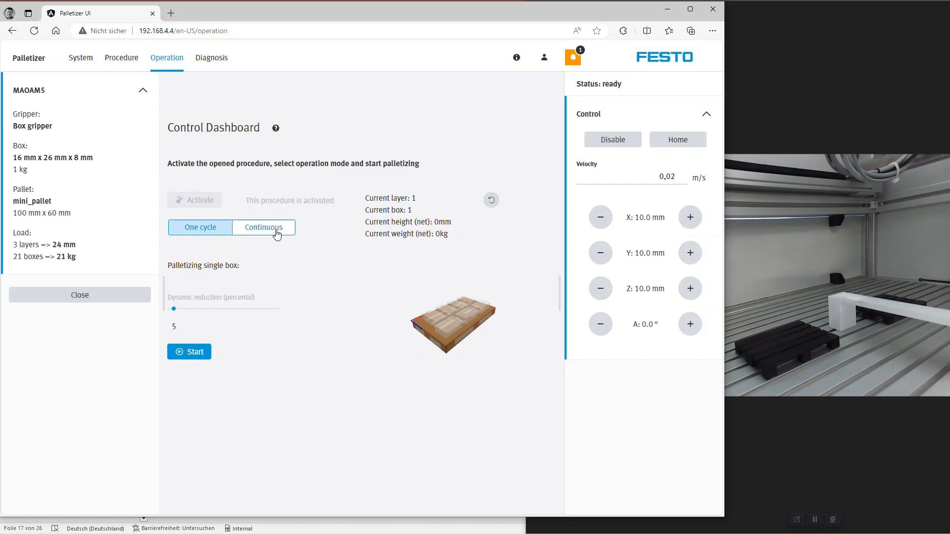
# - Palletize the entire pallet at full speed in Continuous mode, then reset the finished pallet
pyautogui.click(263, 228)
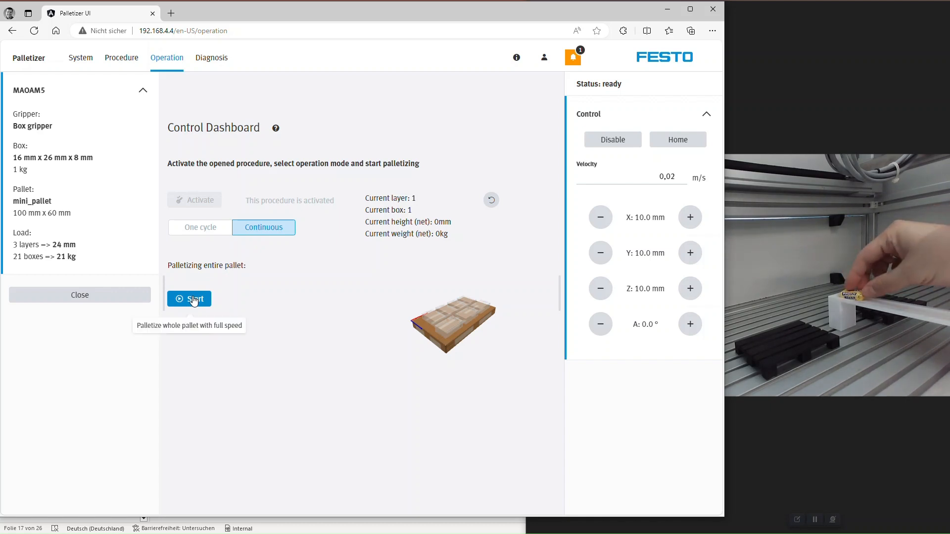
pyautogui.click(193, 300)
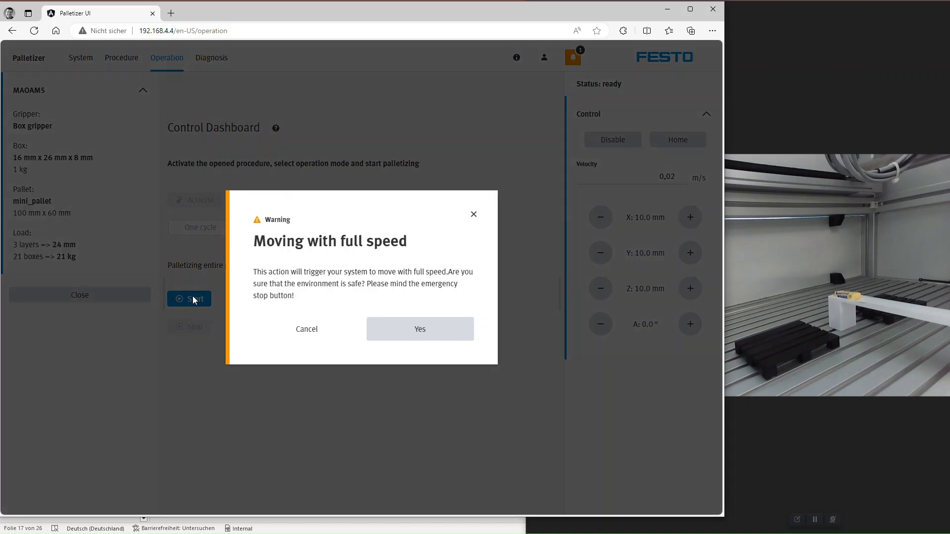
pyautogui.click(403, 332)
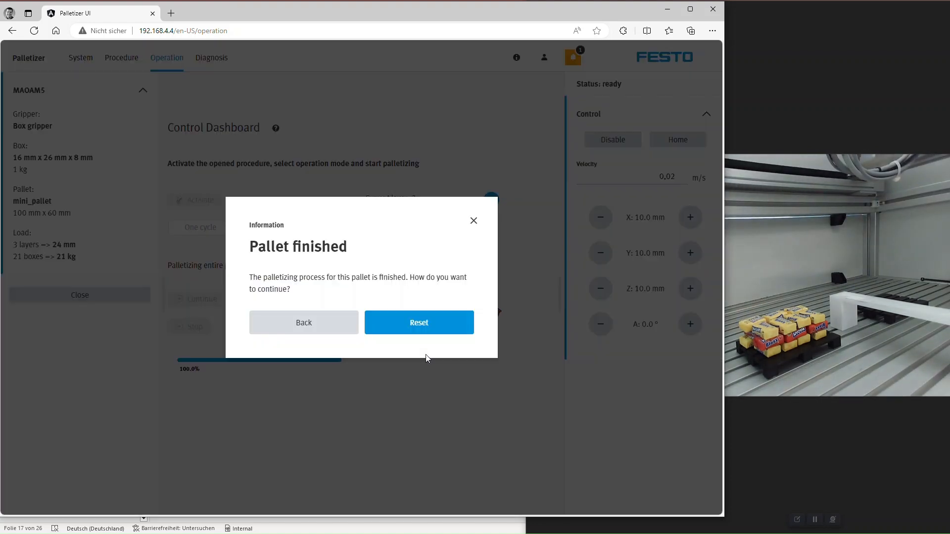
pyautogui.click(394, 328)
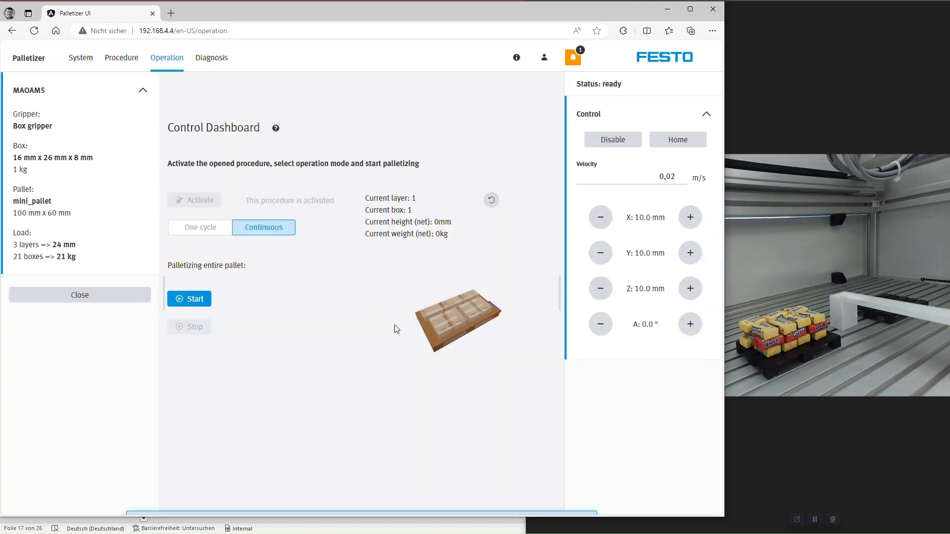